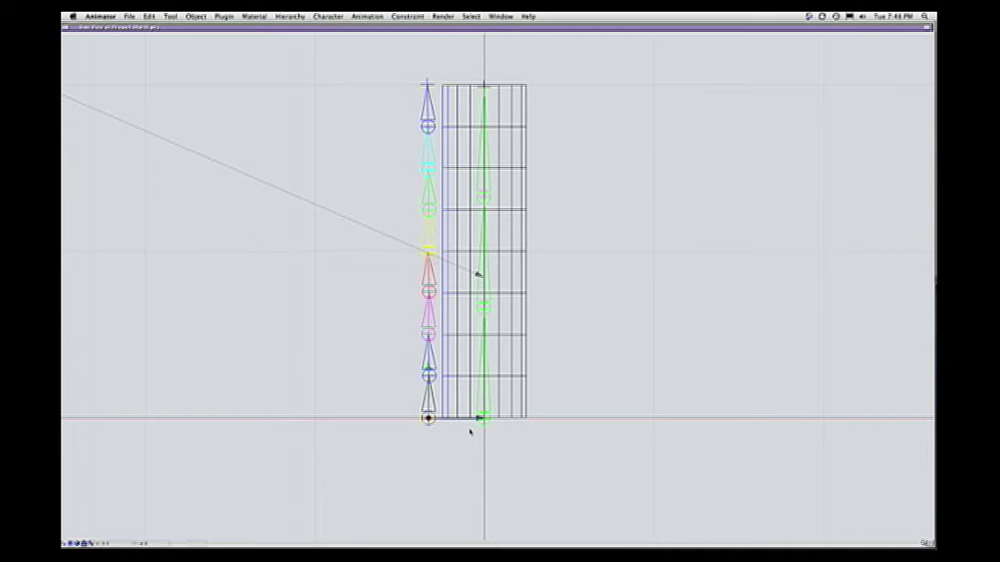
Move the eight-bone chain farther from the cylinder and hide the cylinder's mesh group, leaving the bones displayed.
drag(484, 420, 457, 419)
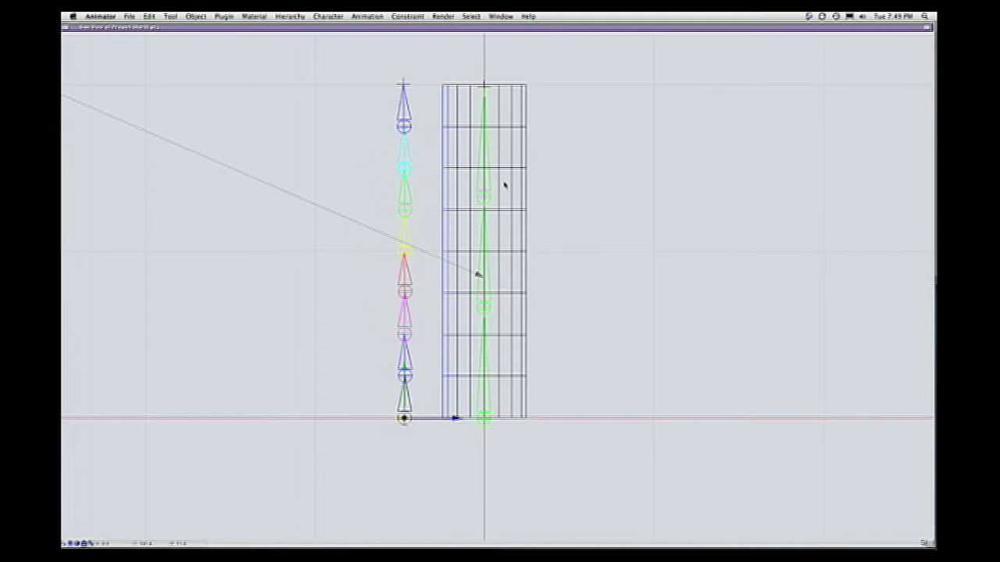
key(super+0)
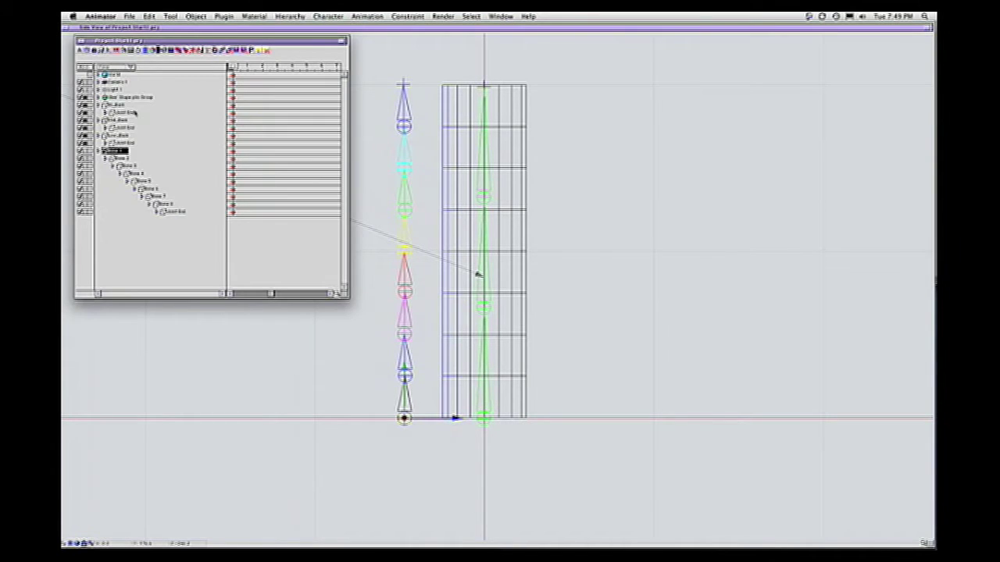
click(131, 98)
click(83, 98)
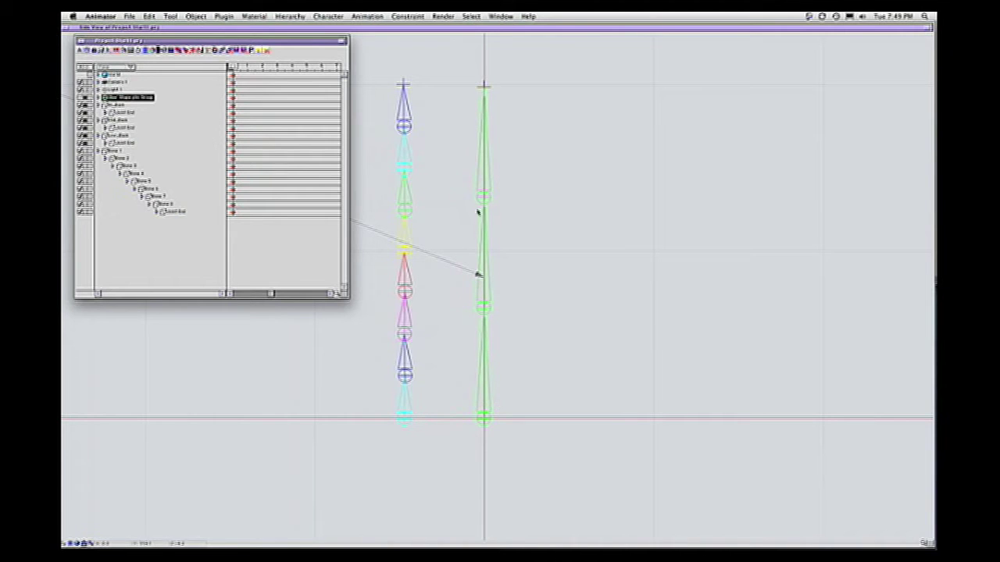
drag(501, 299, 512, 338)
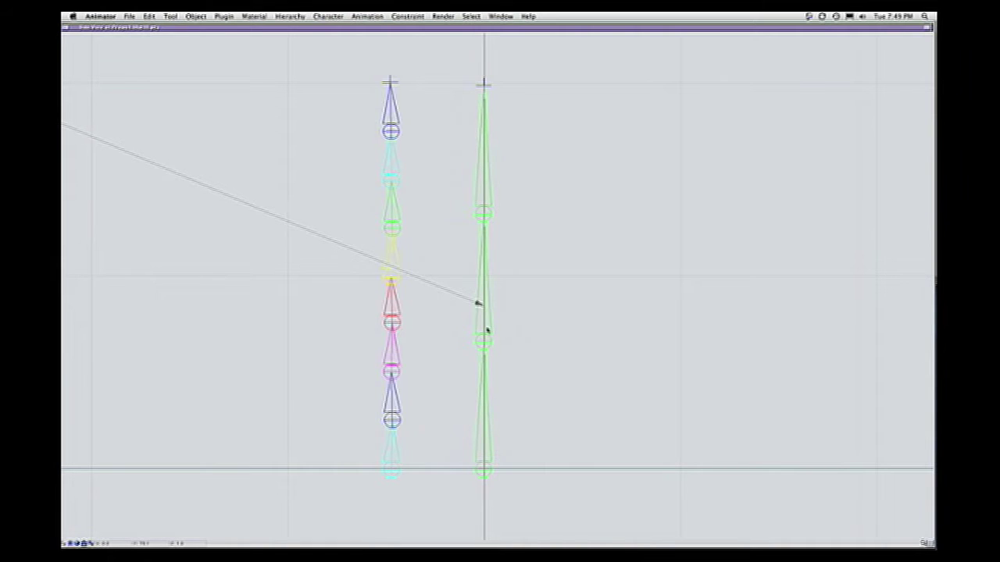
Open the info of the lower bone in the three-bone back chain and darken its green bone color.
key(space)
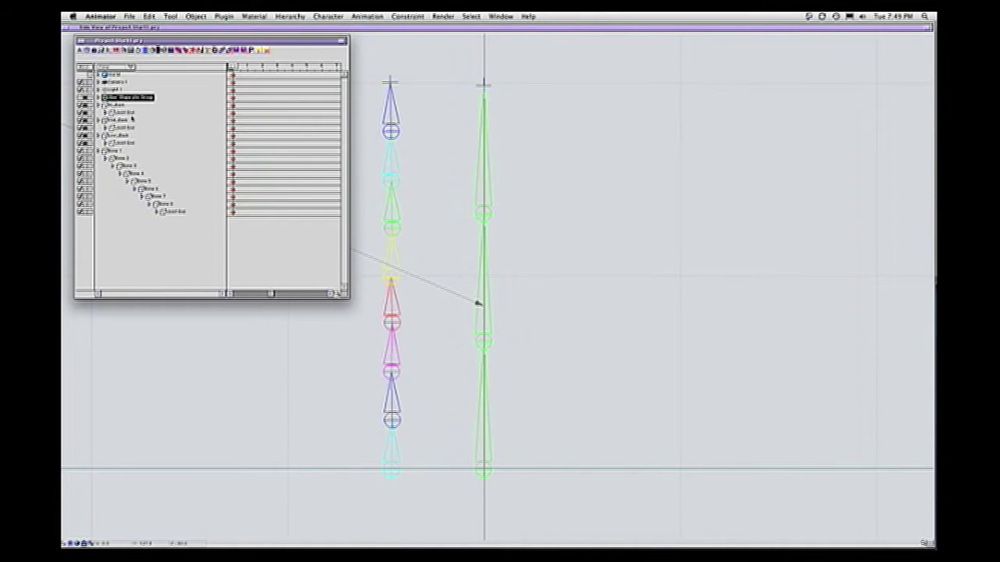
double_click(115, 136)
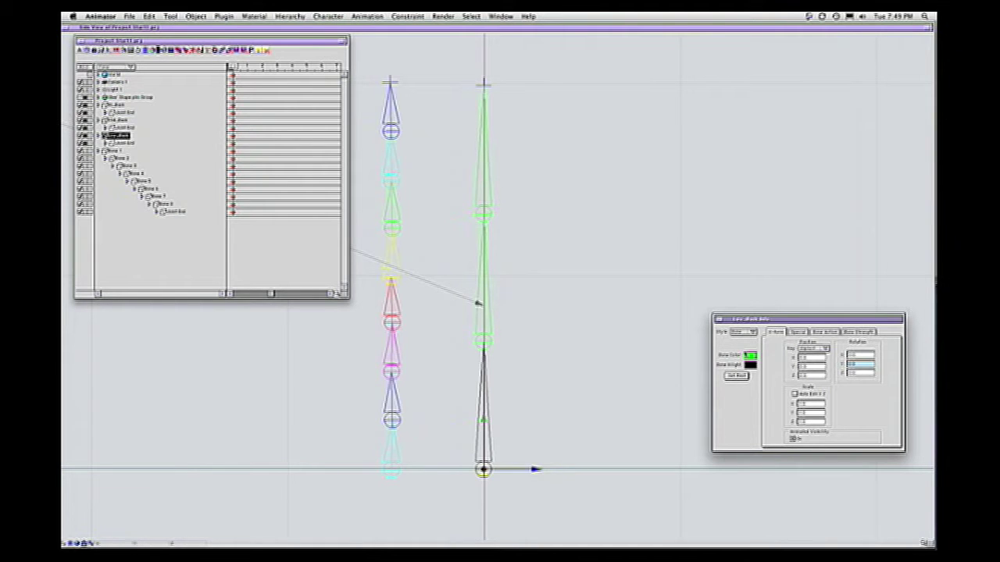
click(748, 356)
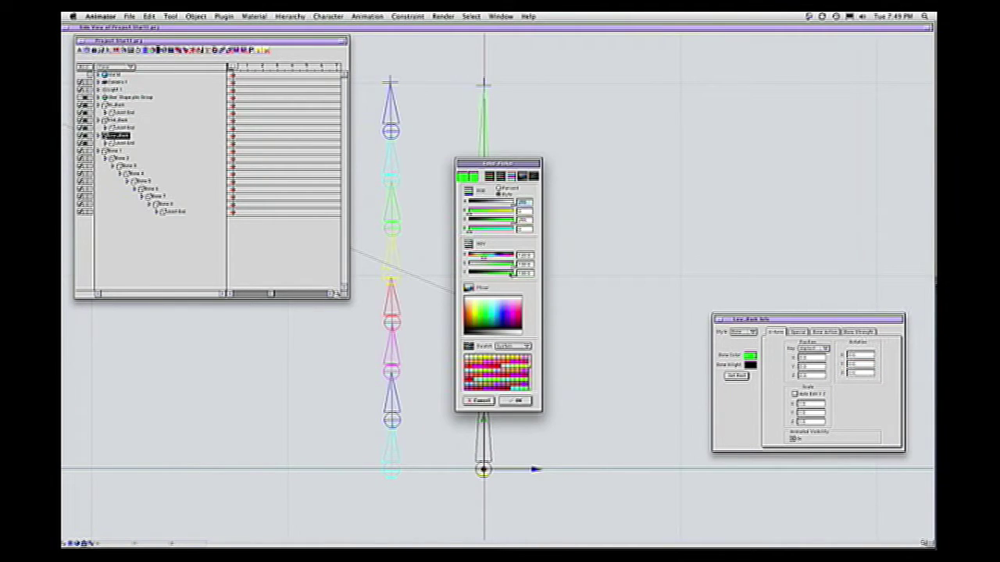
drag(513, 273, 498, 276)
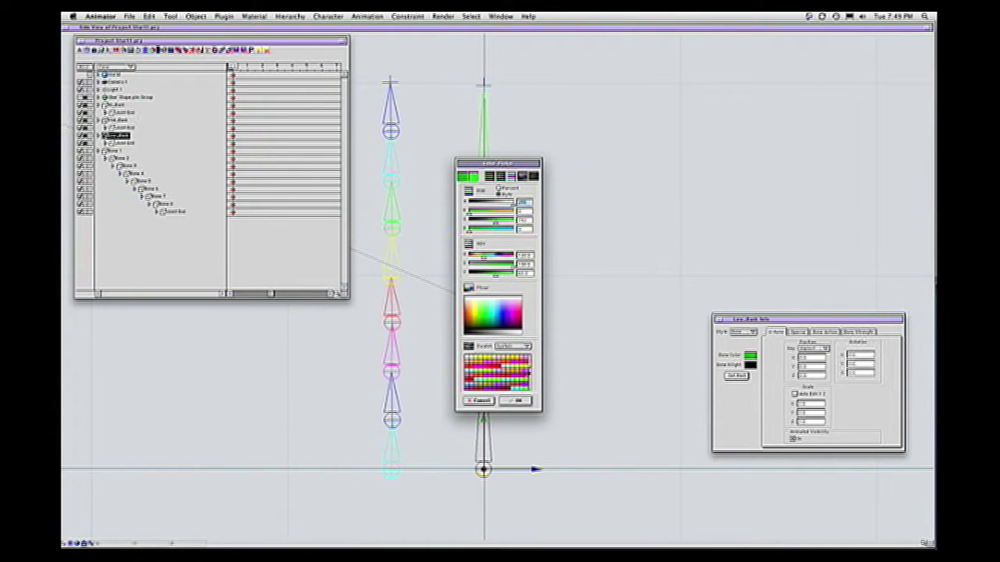
click(517, 399)
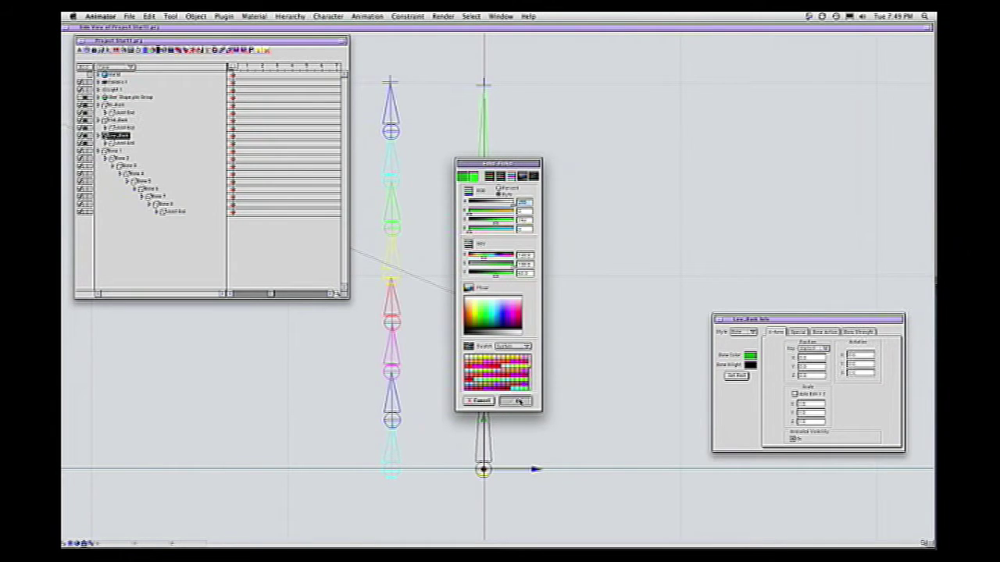
click(196, 264)
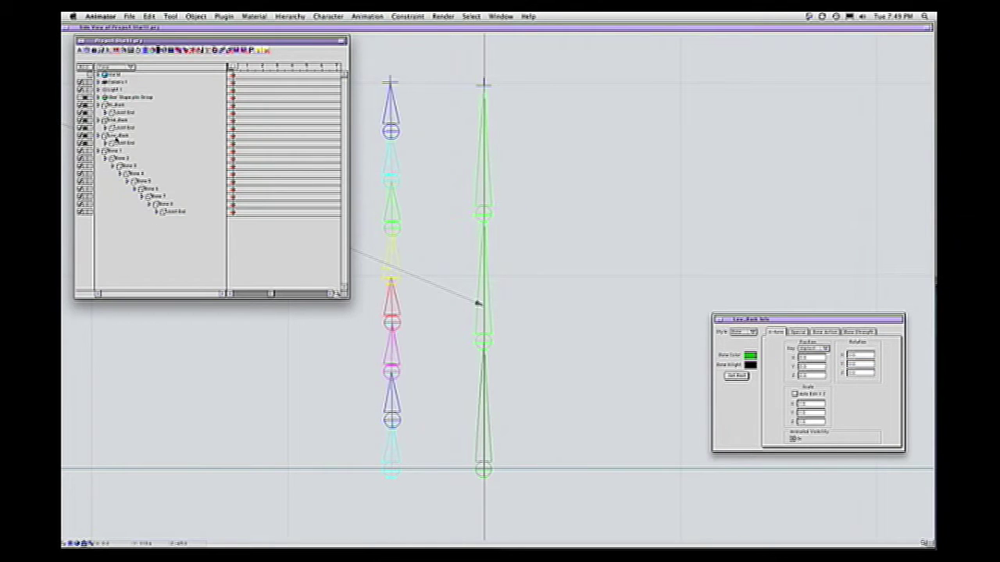
Try a yellow-green bone color on the lower back bone.
click(115, 136)
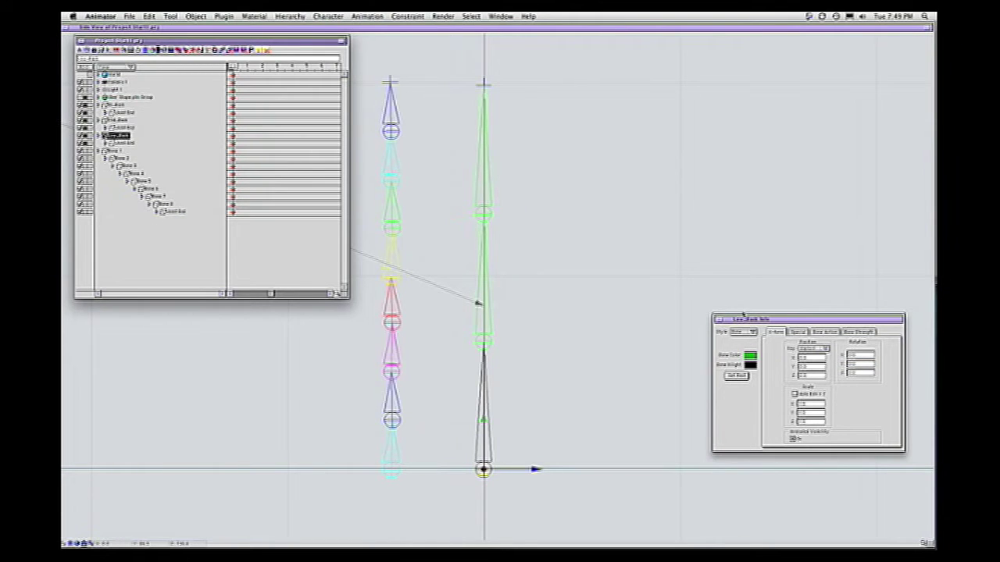
click(750, 356)
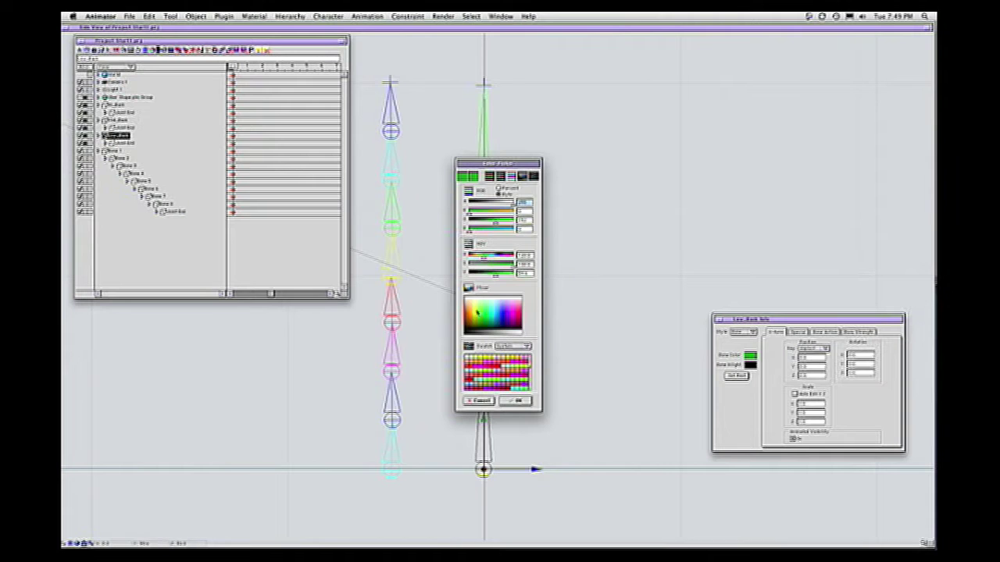
click(475, 316)
drag(475, 318, 475, 320)
click(519, 401)
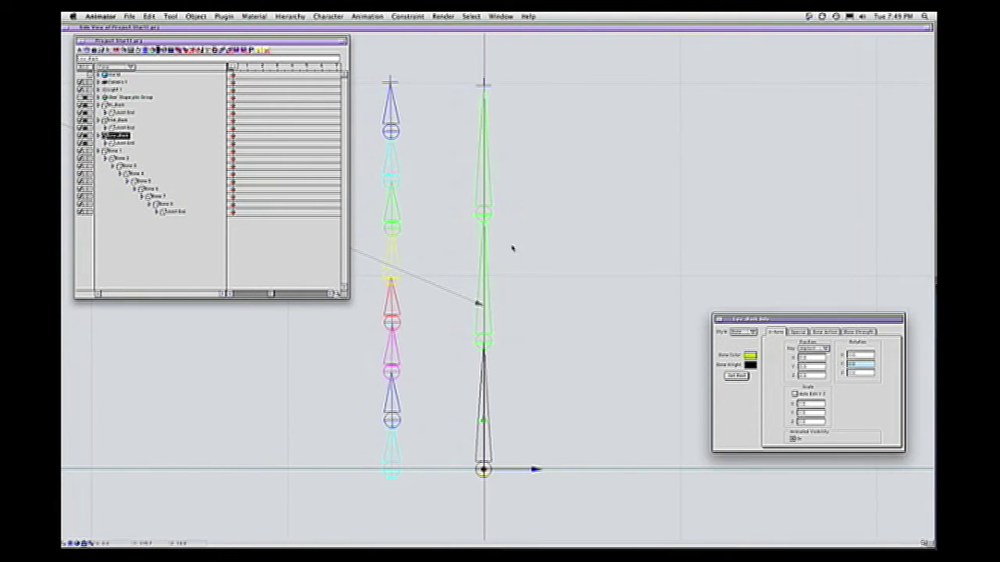
click(750, 356)
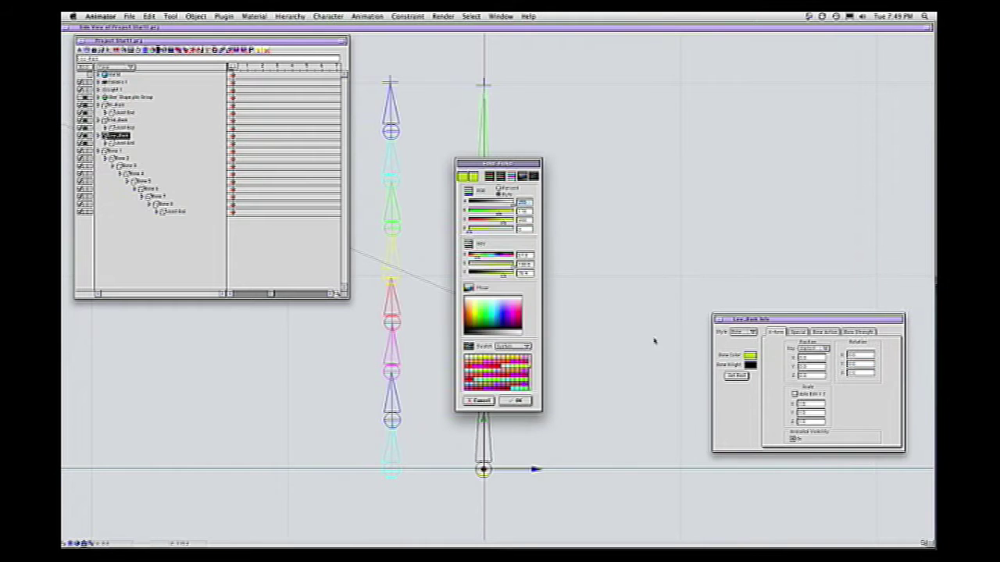
click(522, 400)
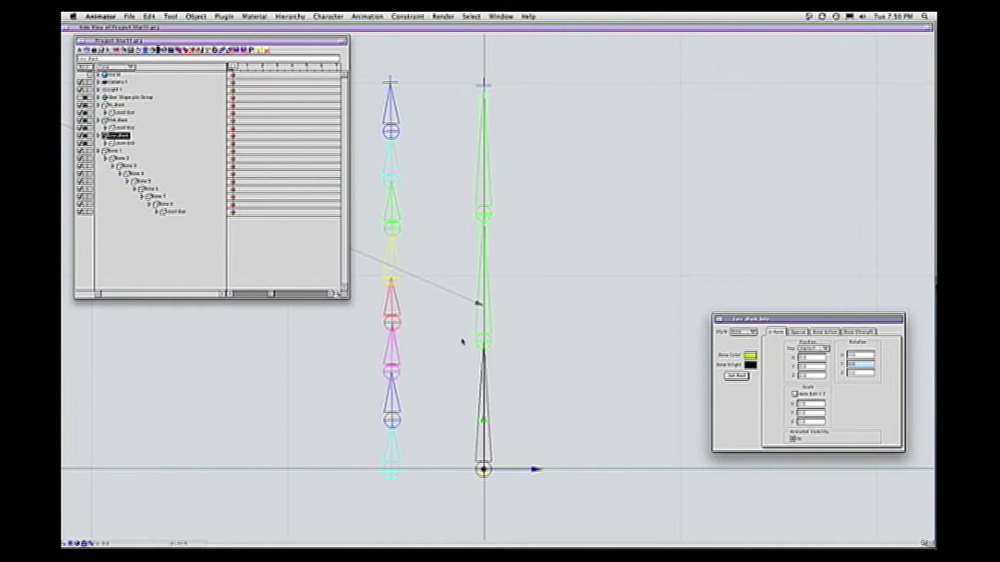
Set the lower back bone's color to dark green using the color picker.
click(750, 355)
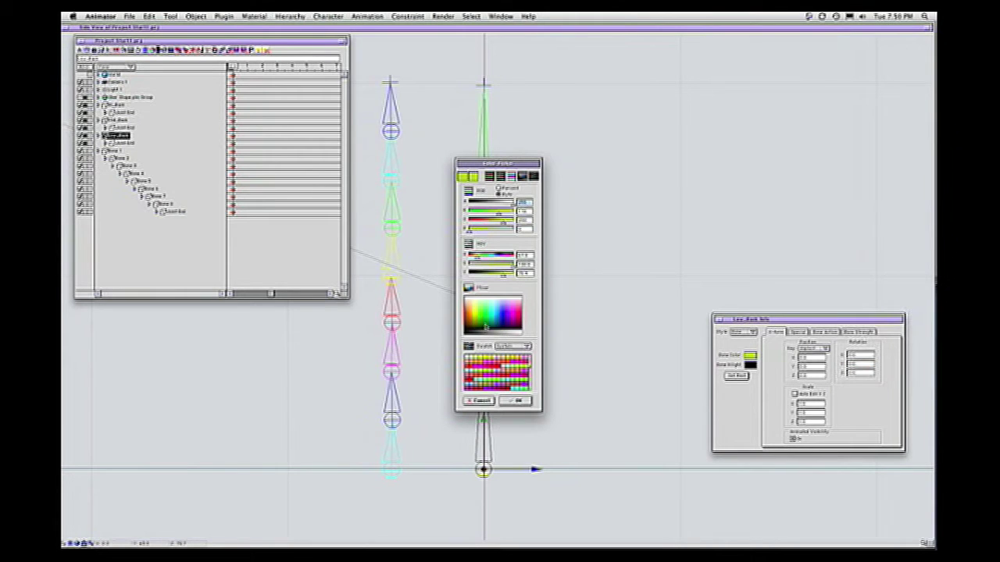
click(485, 323)
click(516, 399)
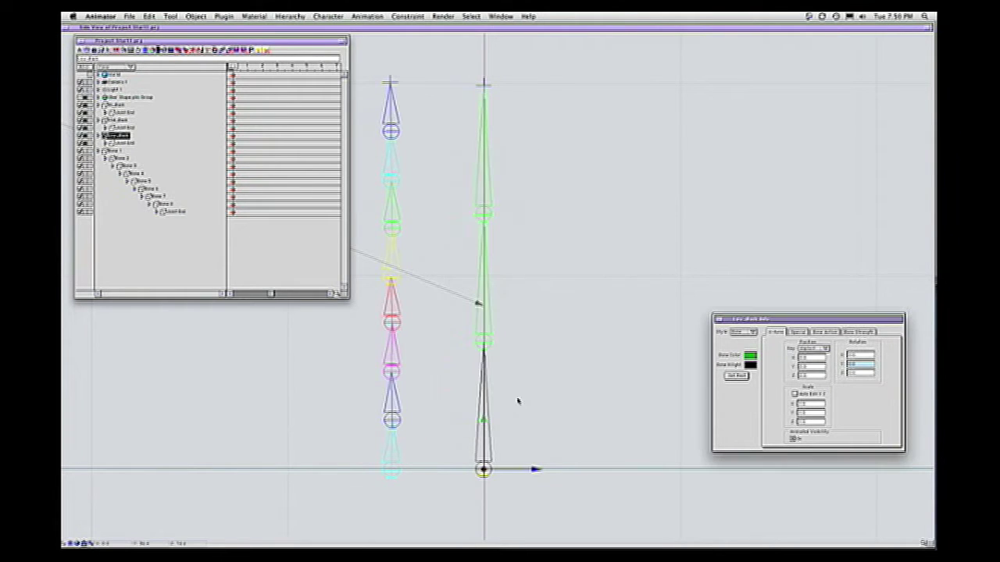
Set the bone color of the middle back bone to yellow.
click(116, 120)
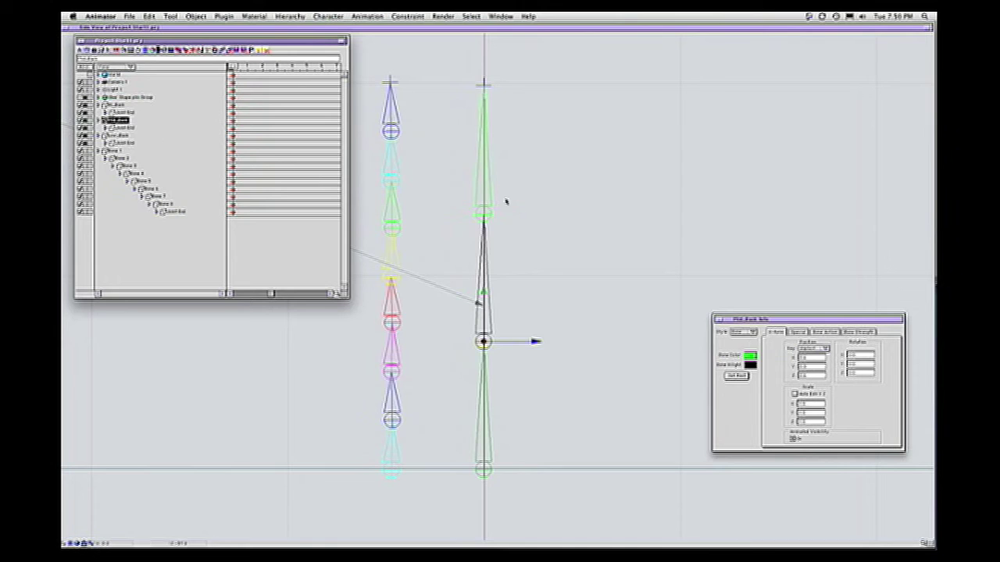
click(749, 355)
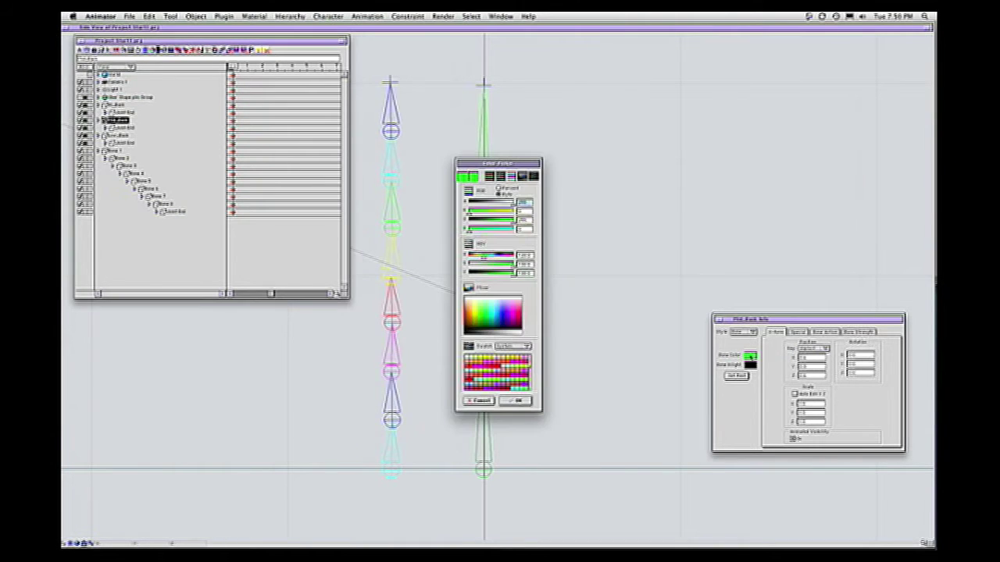
click(475, 319)
drag(474, 320, 475, 321)
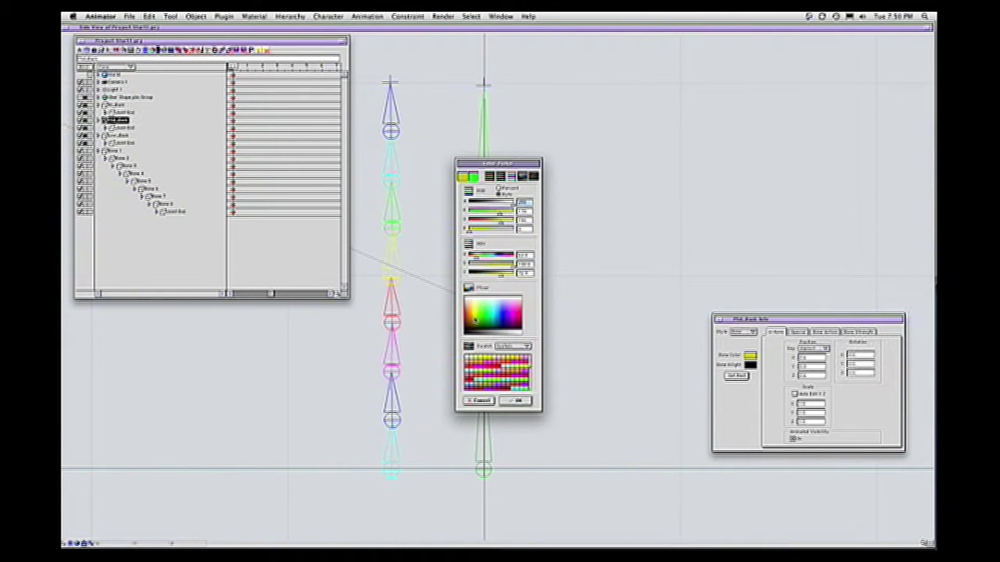
click(516, 400)
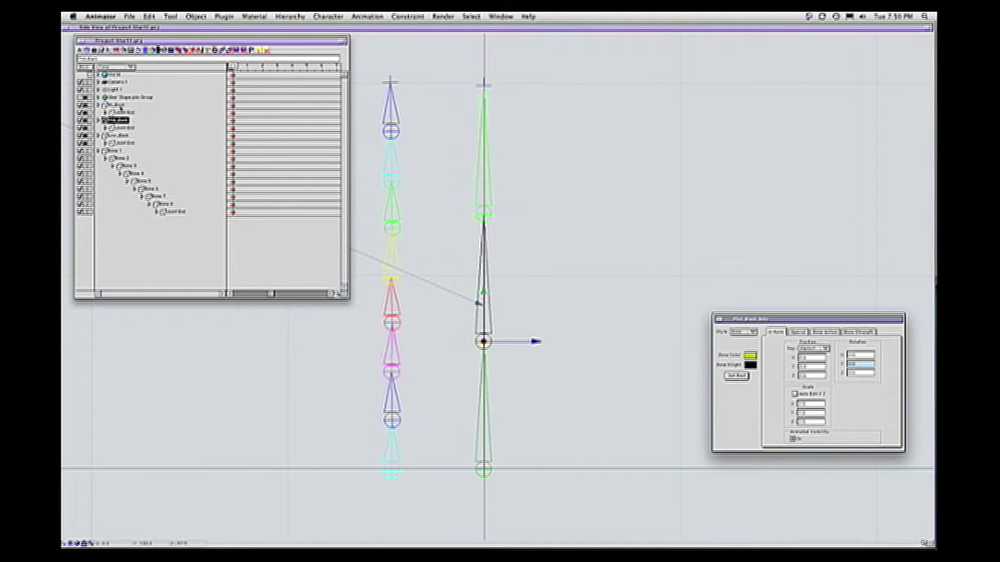
Set the bone color of the upper back bone to red and close the project hierarchy display.
click(115, 105)
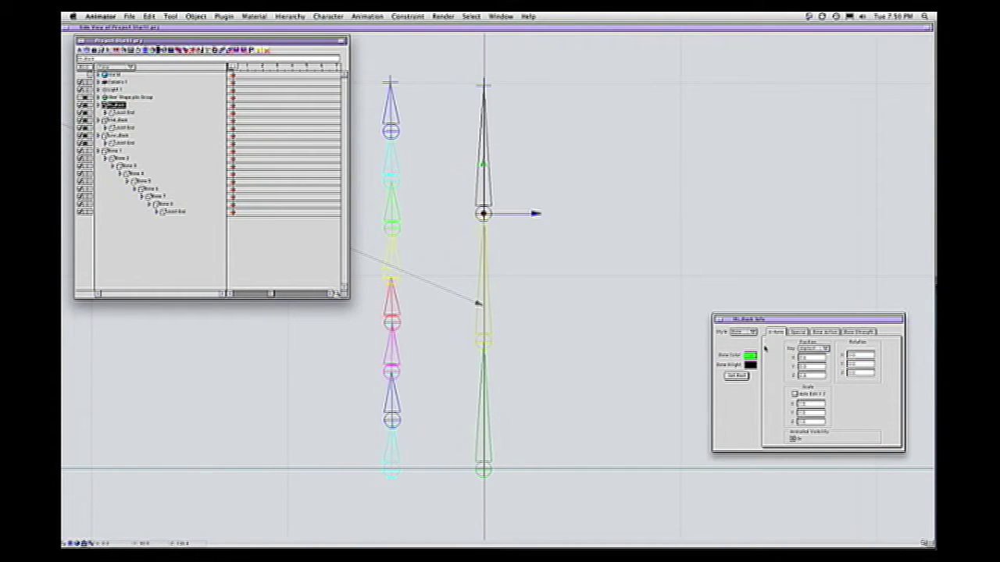
click(749, 355)
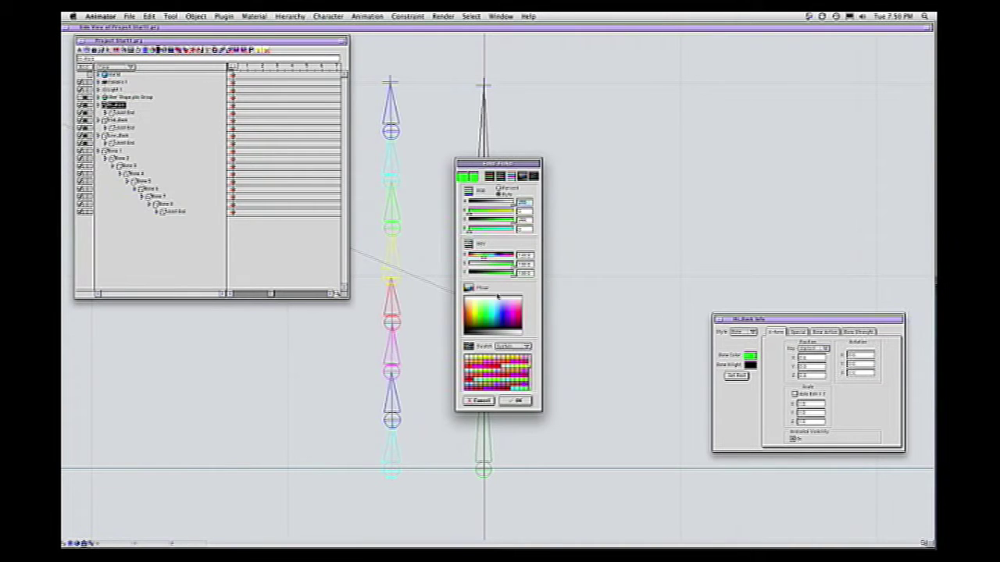
click(520, 317)
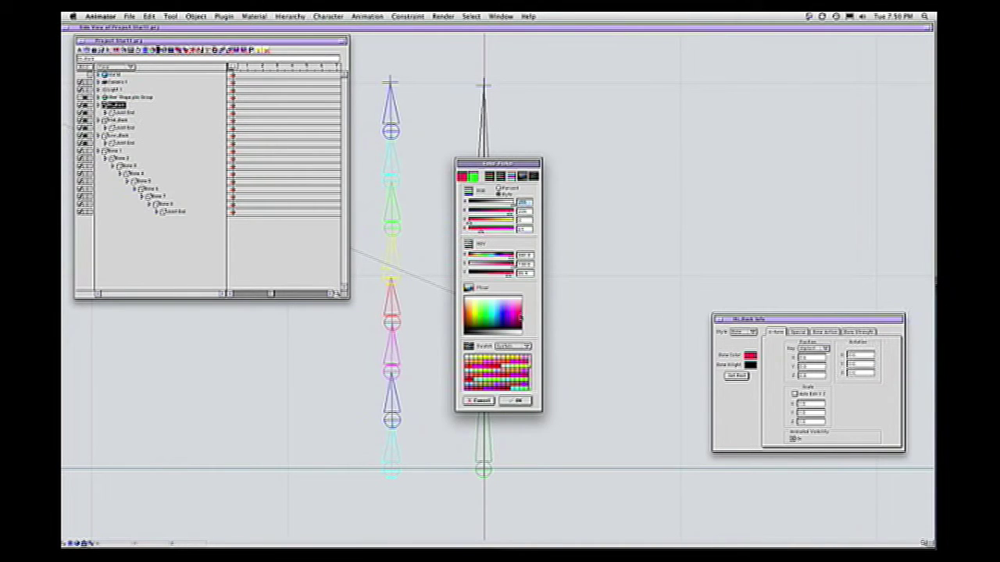
click(512, 401)
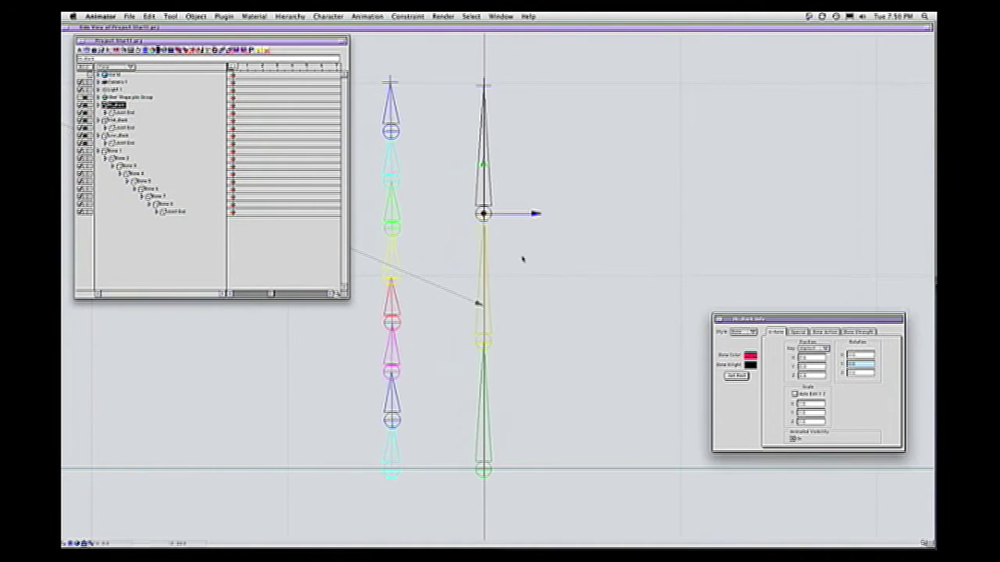
click(205, 238)
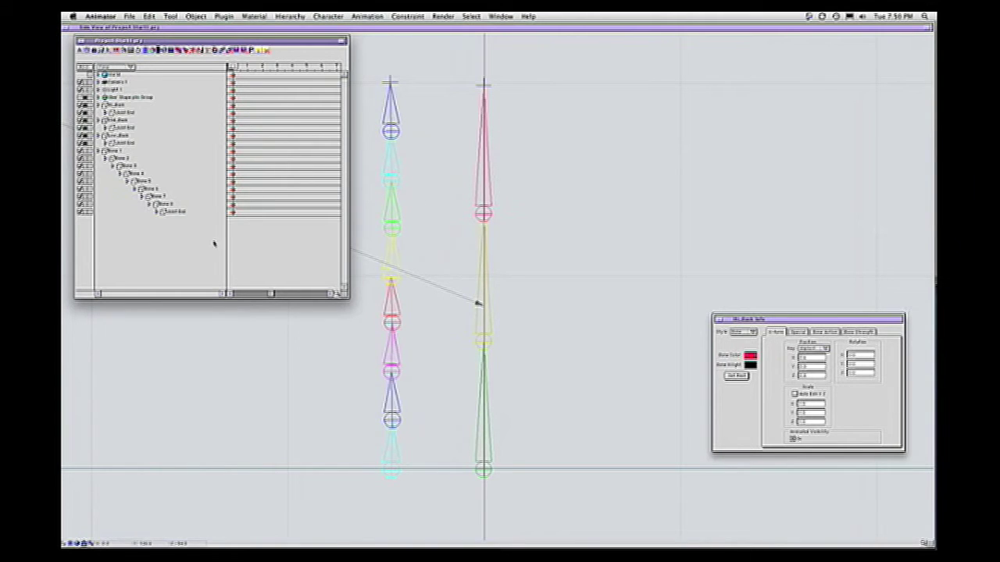
click(81, 39)
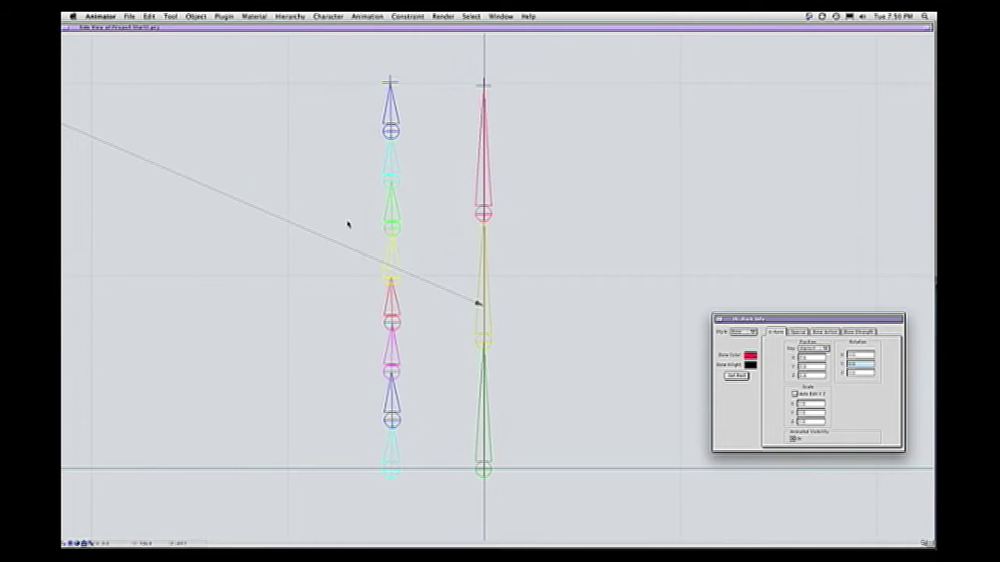
click(500, 265)
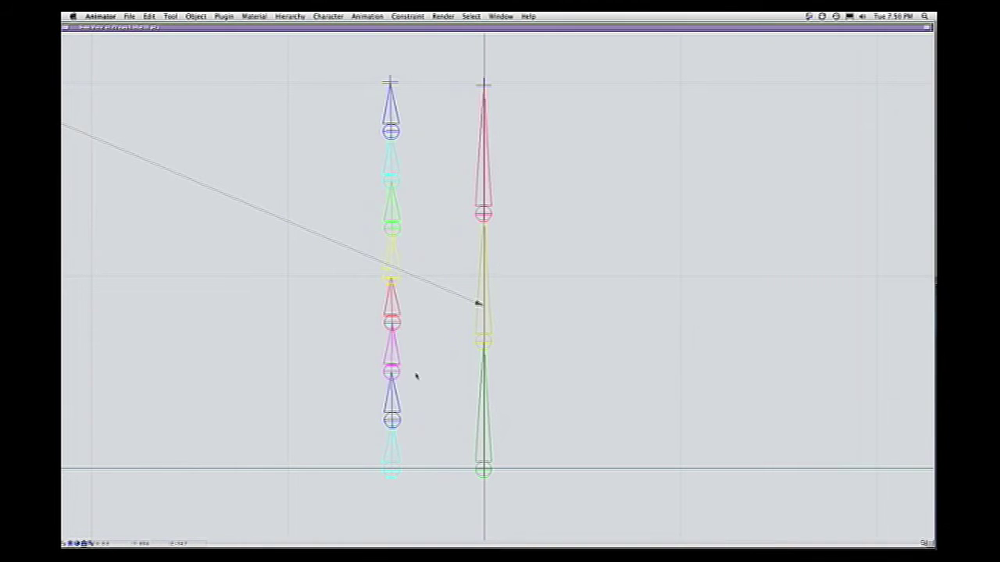
Examine the bone info of the bottom bone in the eight-bone chain and of the bones directly above it.
click(391, 447)
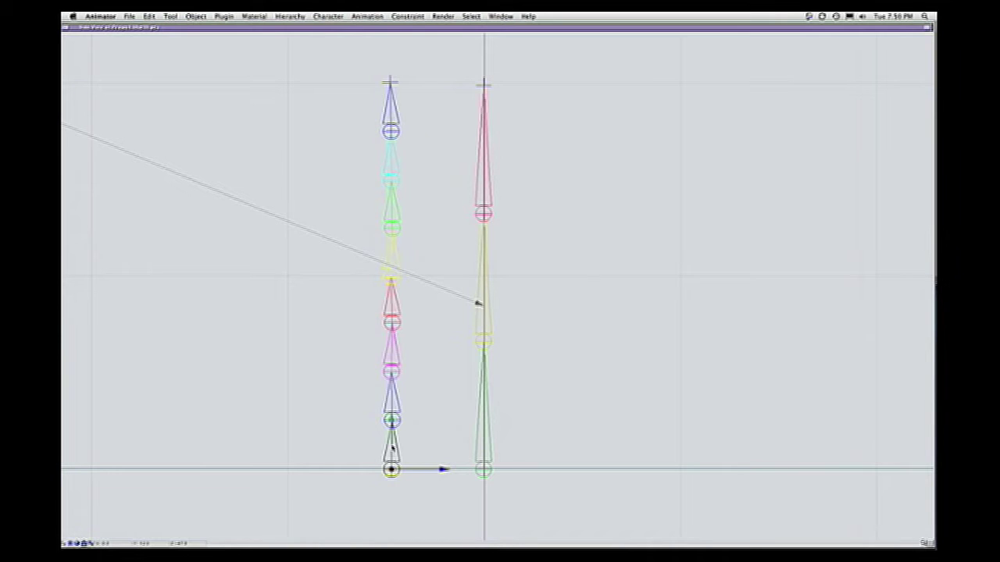
double_click(393, 448)
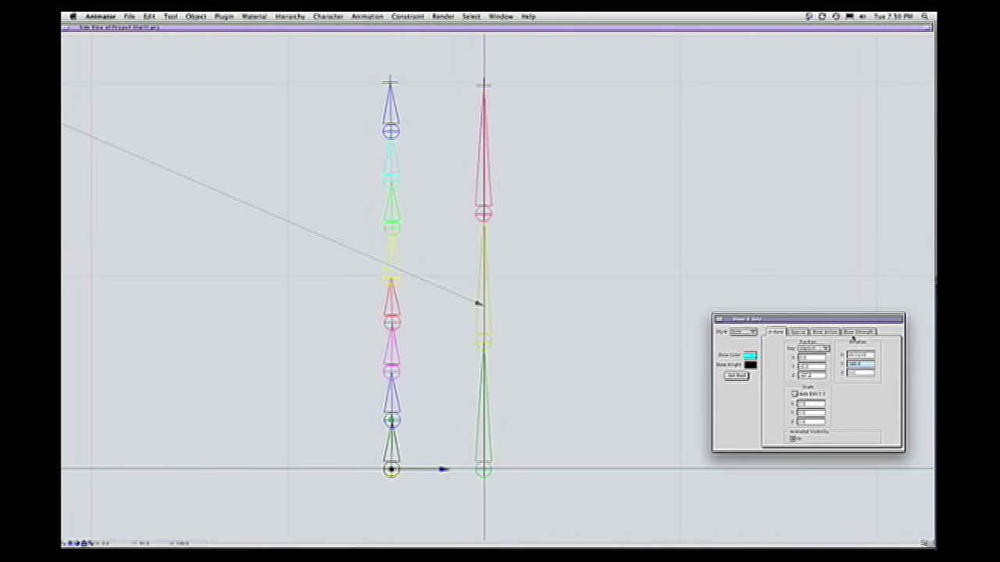
drag(848, 320, 692, 165)
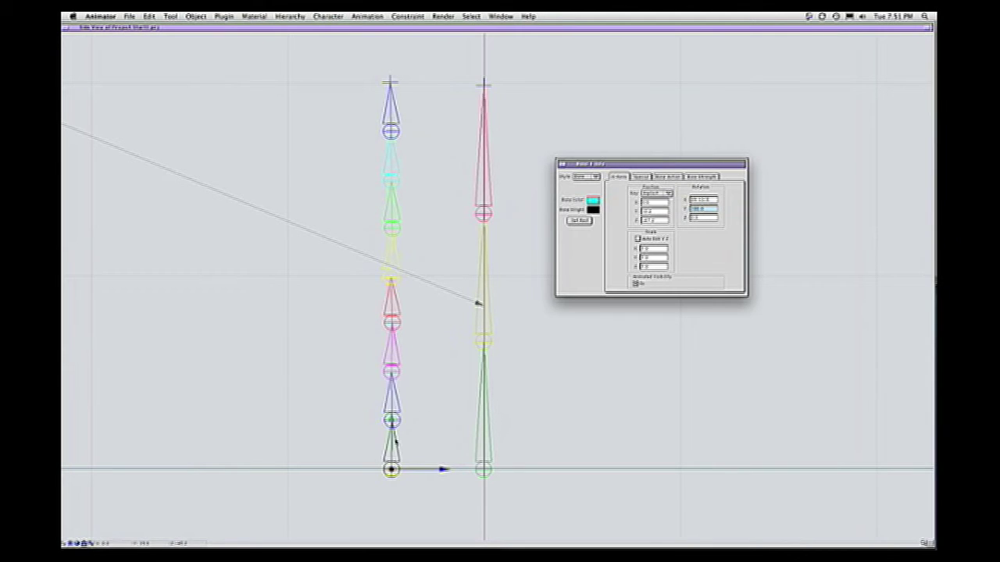
click(391, 408)
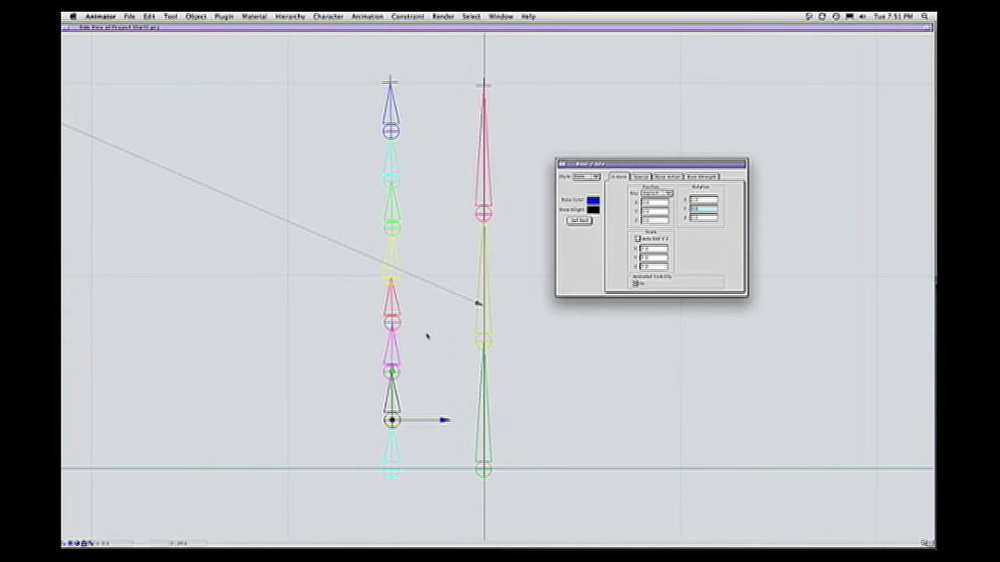
click(397, 354)
click(391, 303)
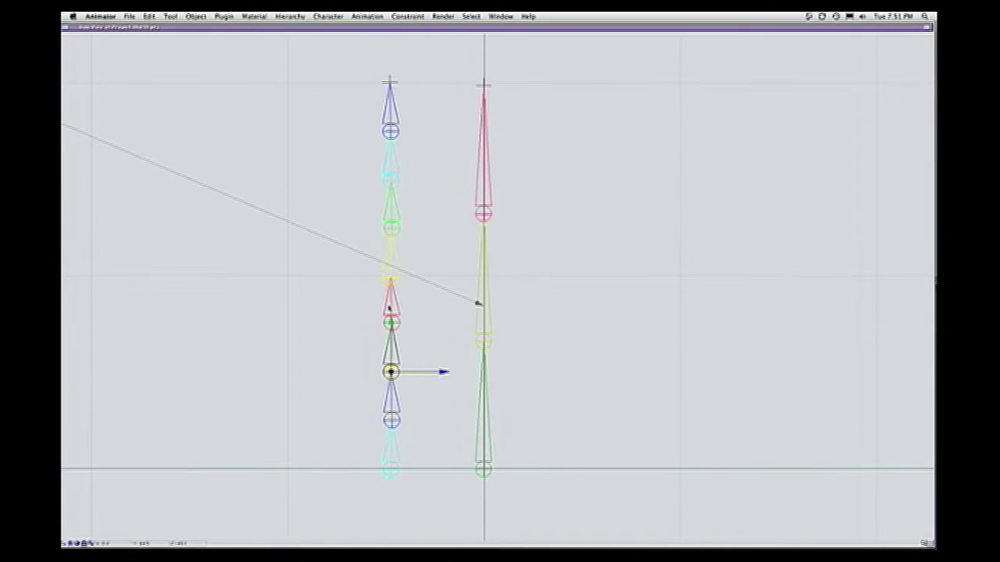
Set the rotation of the bottom bone in the eight-bone chain to 90 on X and 0 on Y.
click(389, 445)
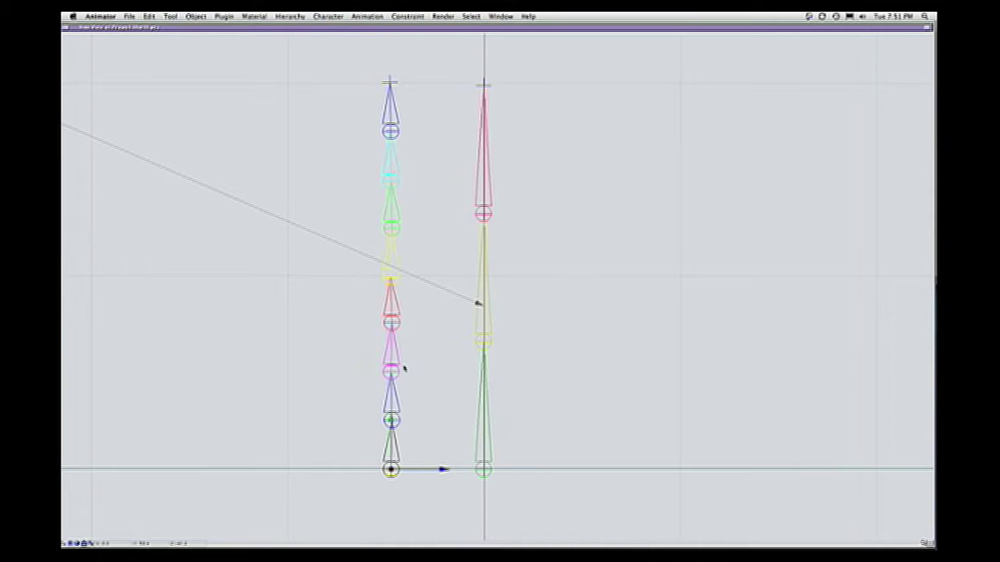
double_click(390, 451)
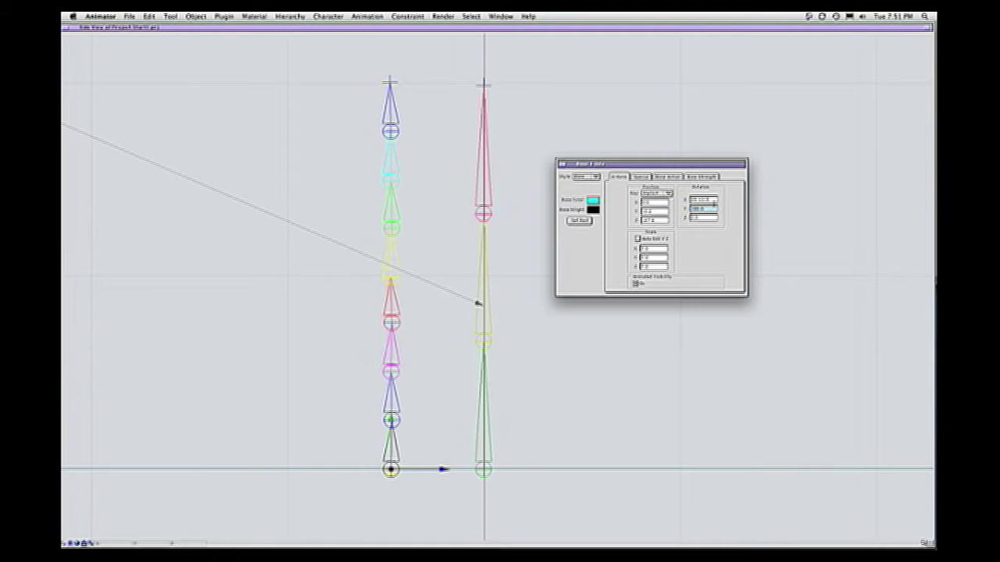
drag(714, 201, 673, 204)
text(90)
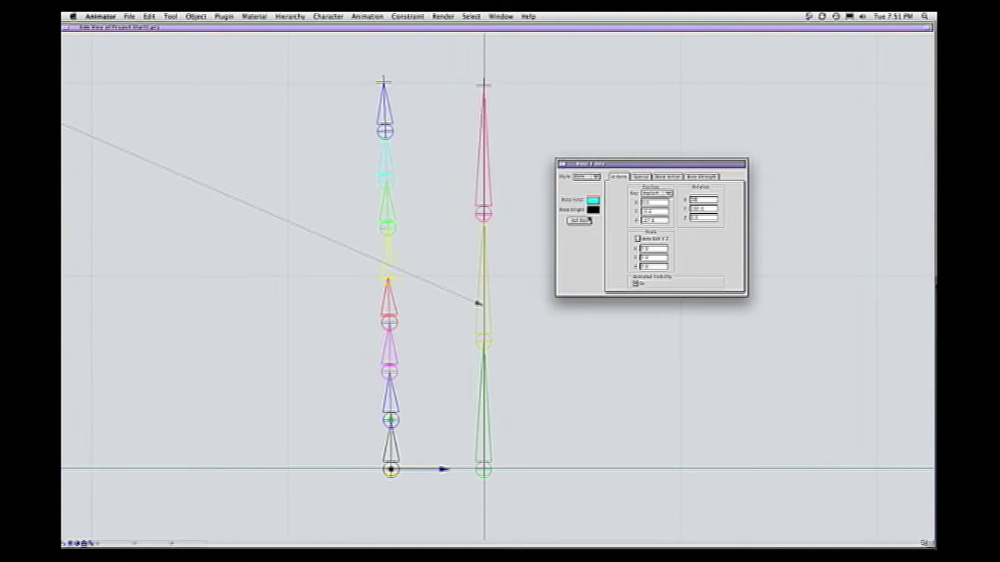
click(713, 220)
double_click(705, 209)
text(0)
key(Return)
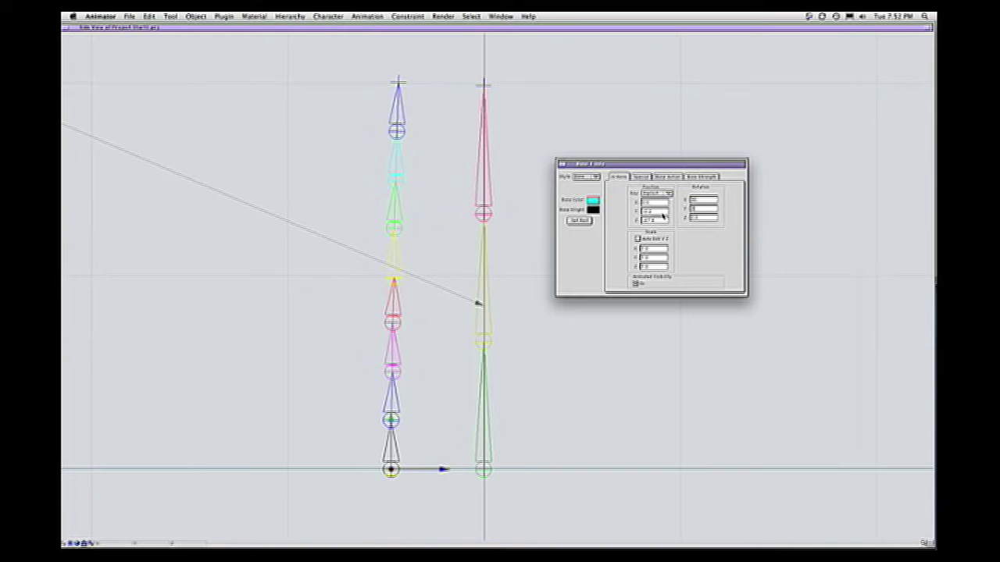
Set the bottom bone's Y position to 0 and save the project.
drag(664, 212, 628, 212)
text(0)
key(Return)
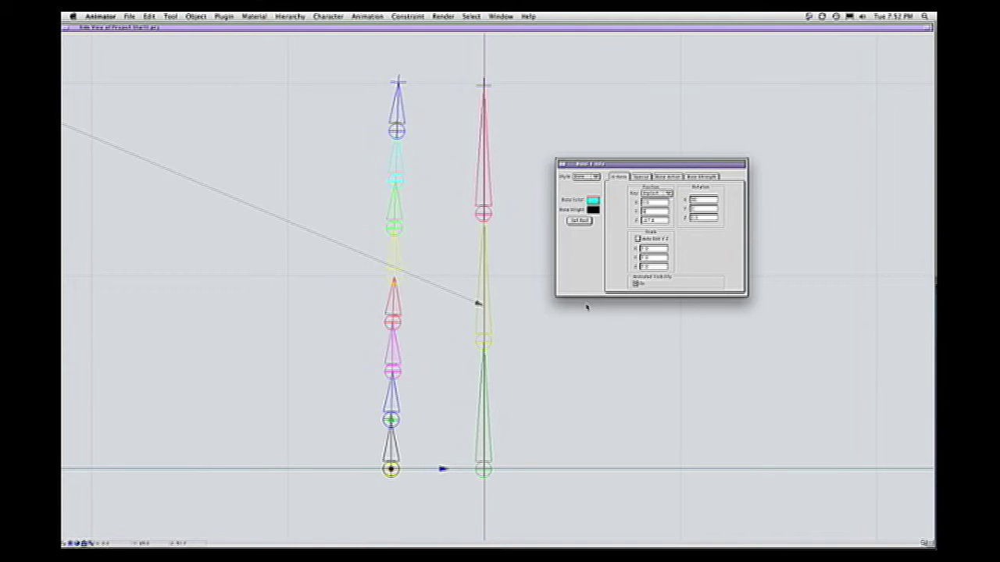
key(super+s)
drag(593, 166, 592, 154)
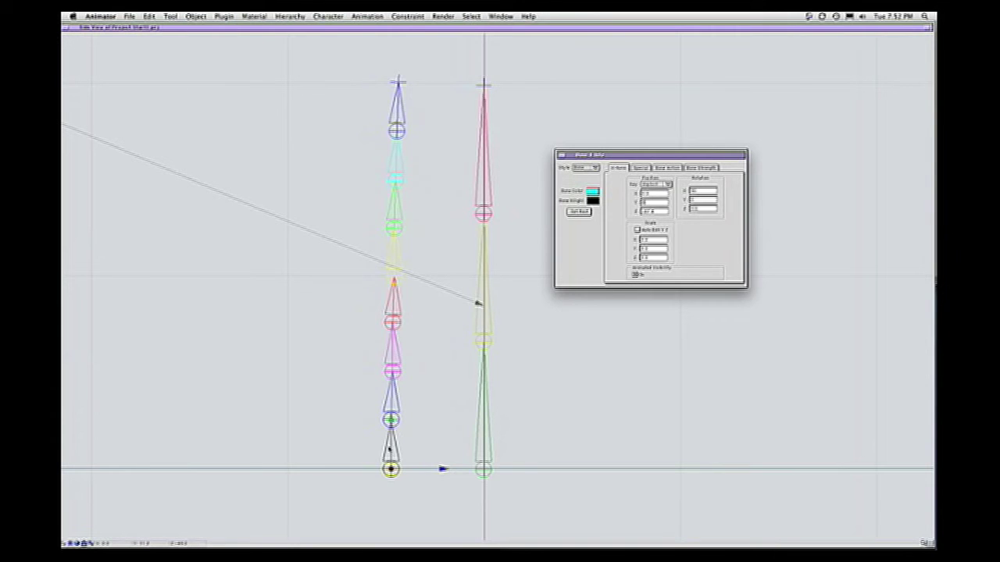
Examine the position and rotation in the bone info of the second through seventh bones of the eight-bone chain.
click(394, 397)
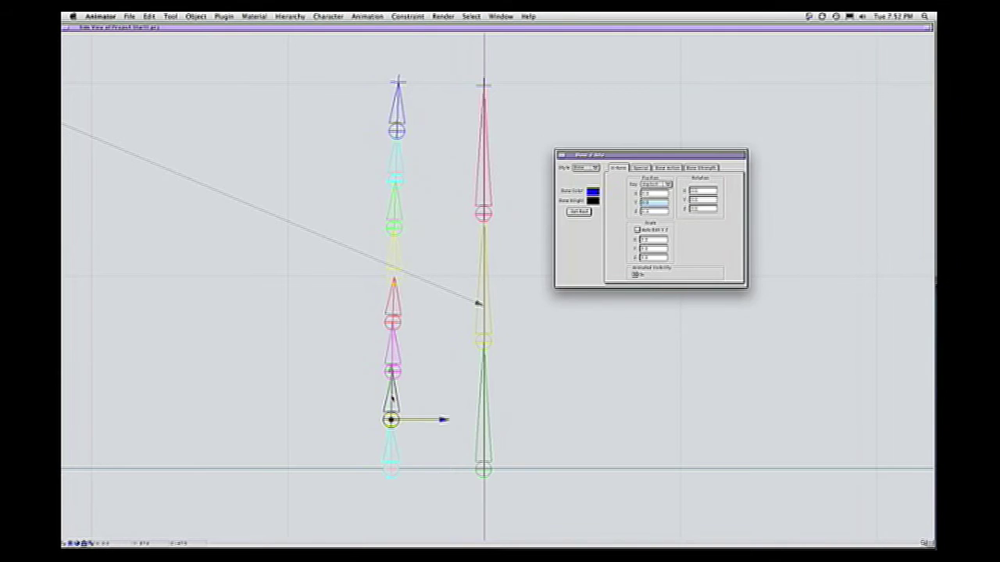
click(400, 351)
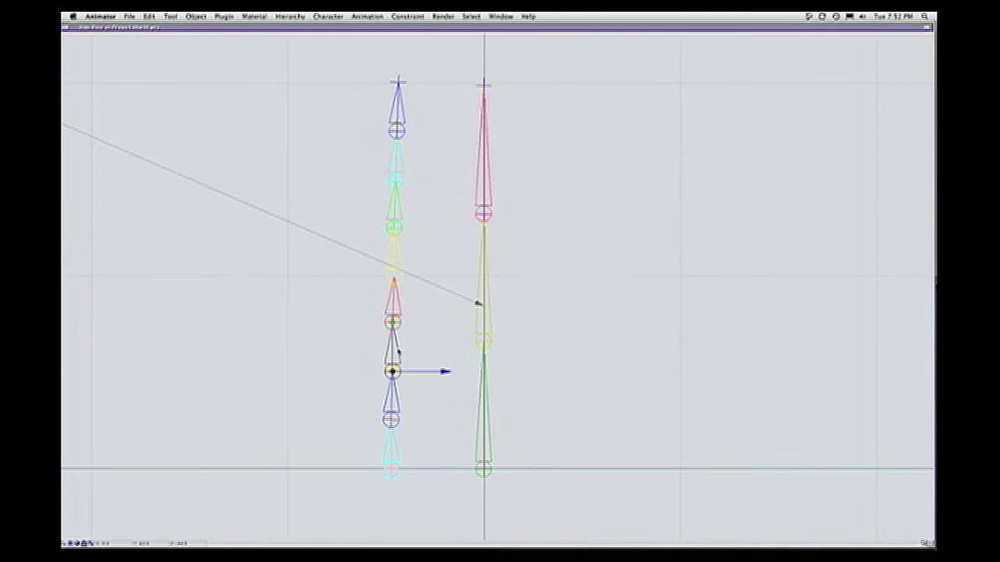
click(399, 309)
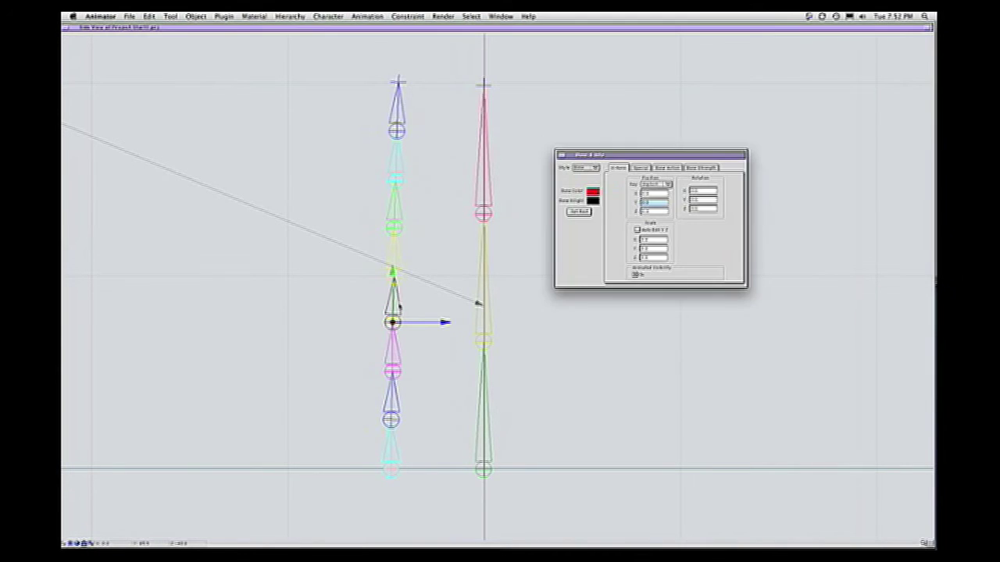
click(392, 252)
click(391, 254)
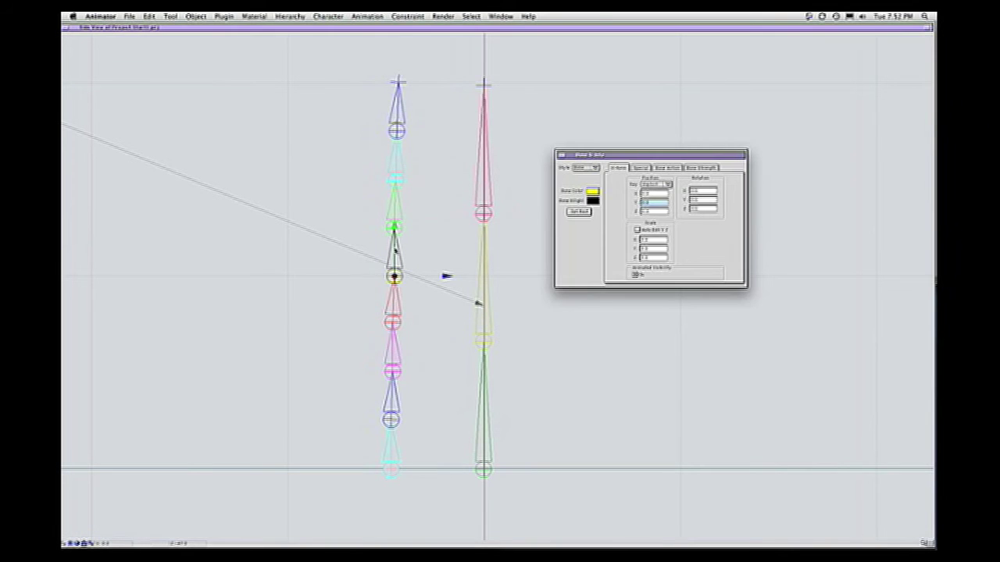
click(395, 223)
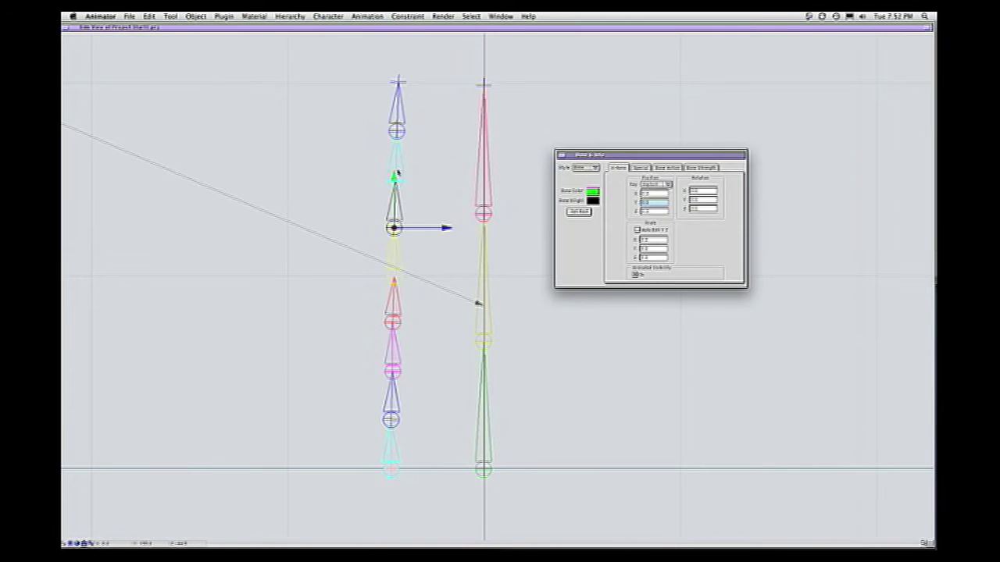
click(397, 172)
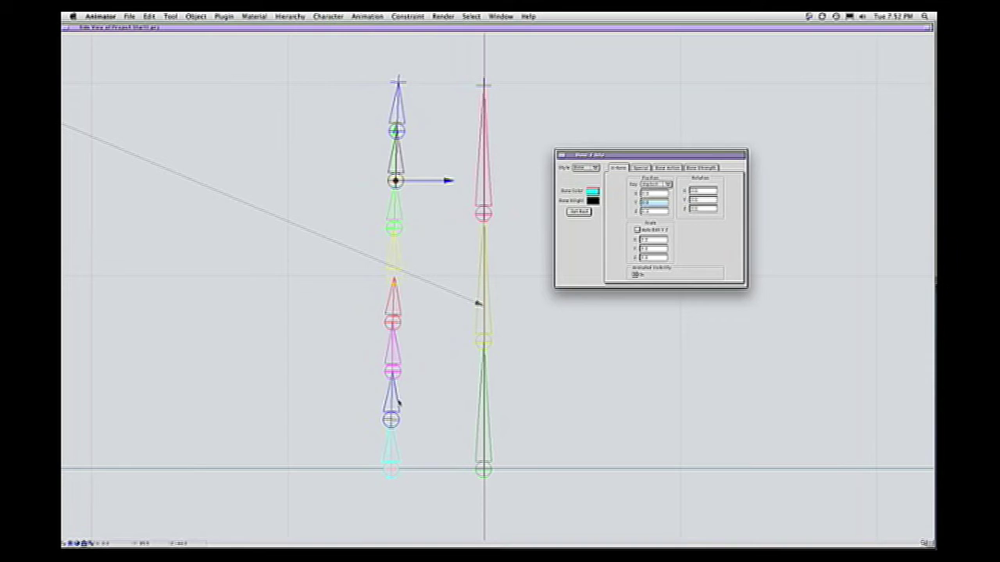
Show the project hierarchy and go through Bone 2 to Bone 8 and Bone 1 to examine how the chain is parented.
click(551, 420)
key(super+0)
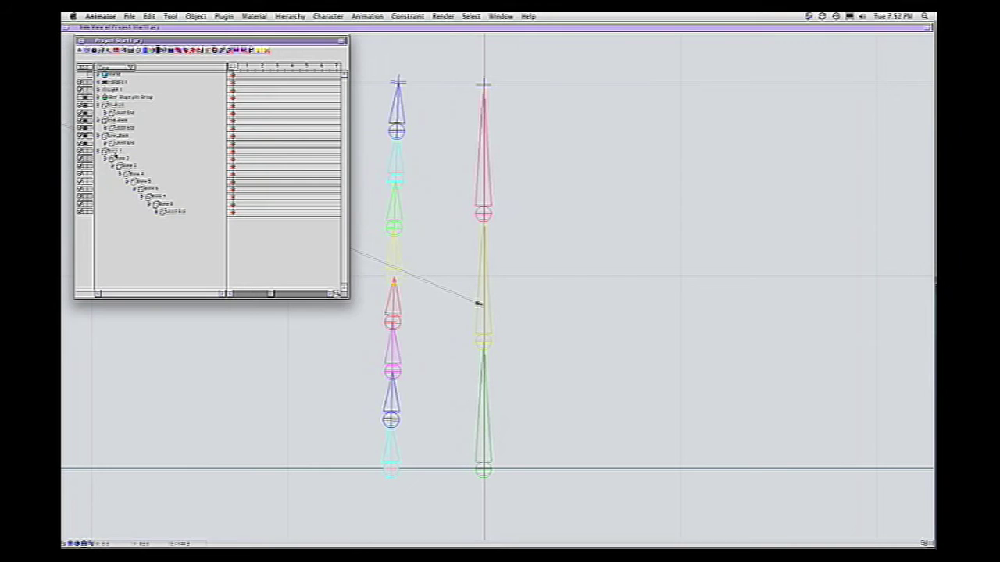
click(119, 158)
click(125, 165)
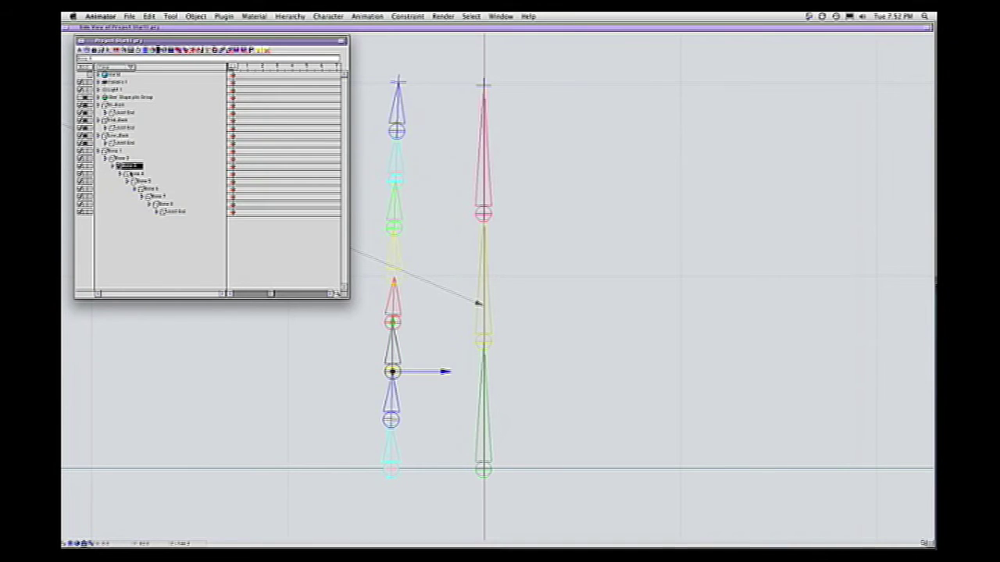
click(131, 173)
click(137, 181)
click(144, 189)
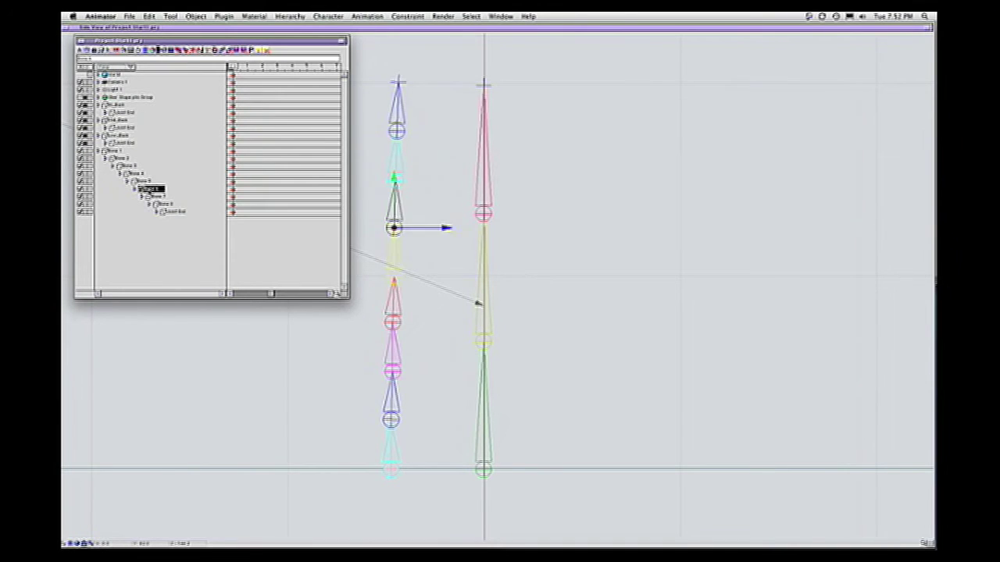
click(156, 196)
click(162, 204)
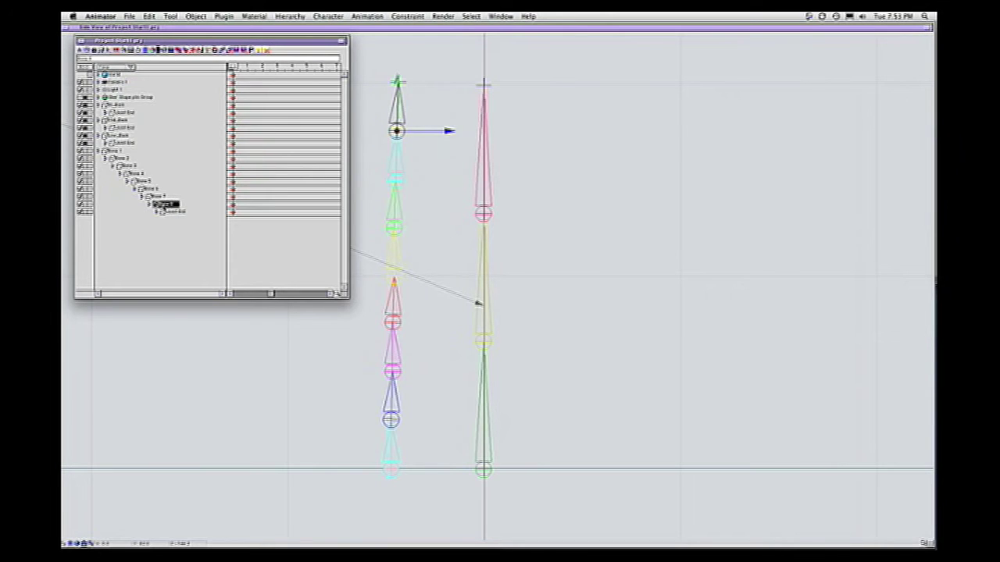
click(119, 150)
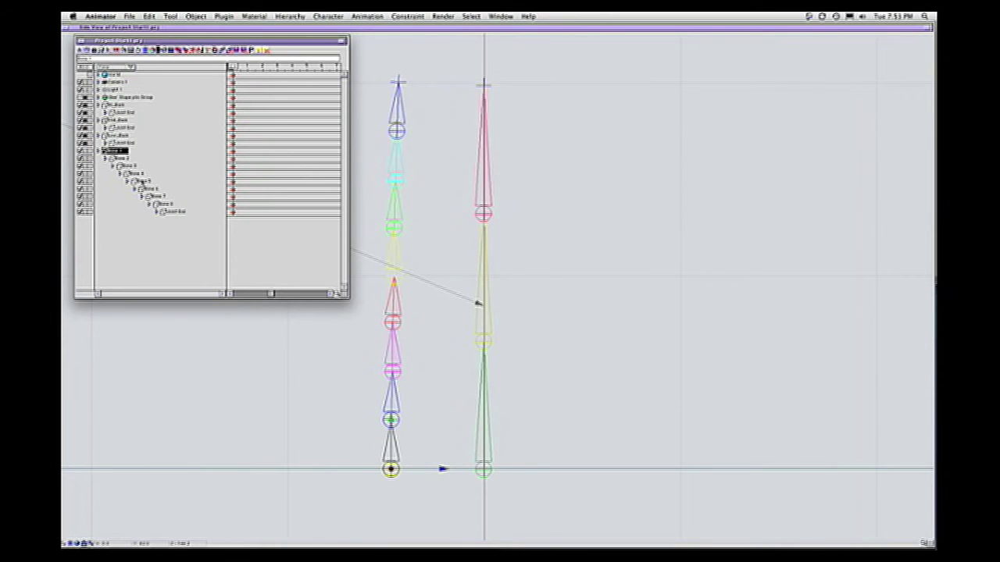
Detach Bone 2 from its parent Bone 1 in the hierarchy and show its bone info.
click(126, 160)
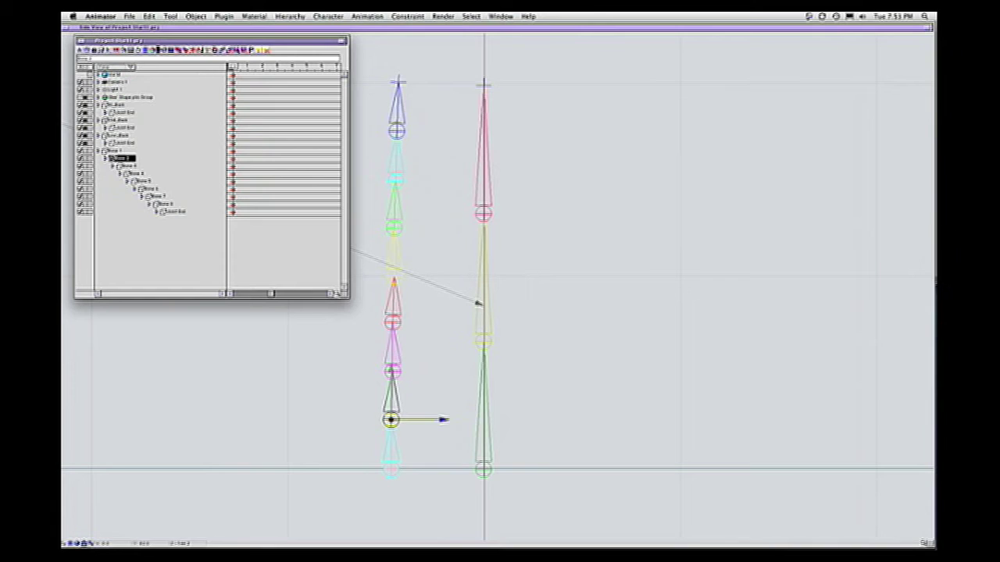
click(231, 50)
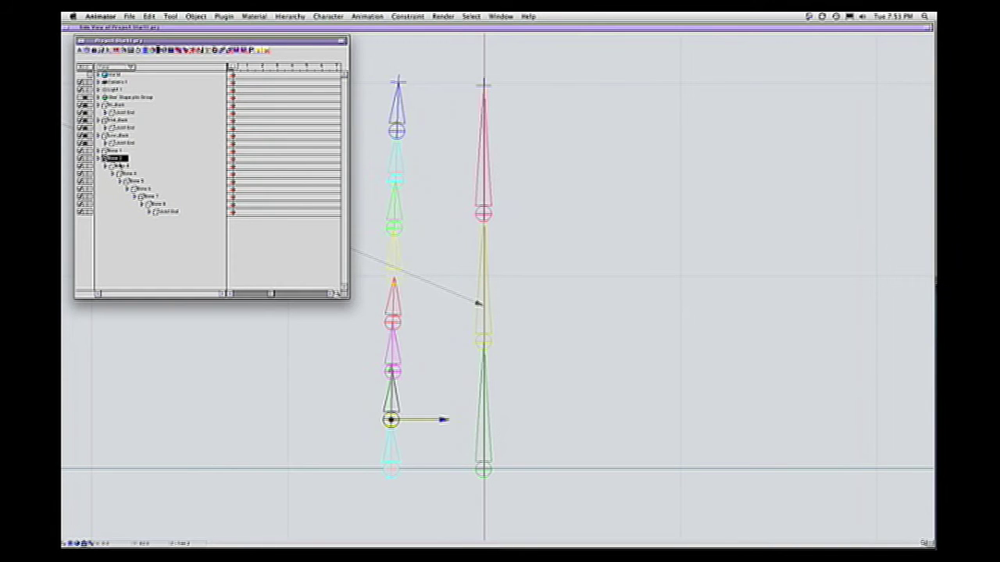
double_click(117, 160)
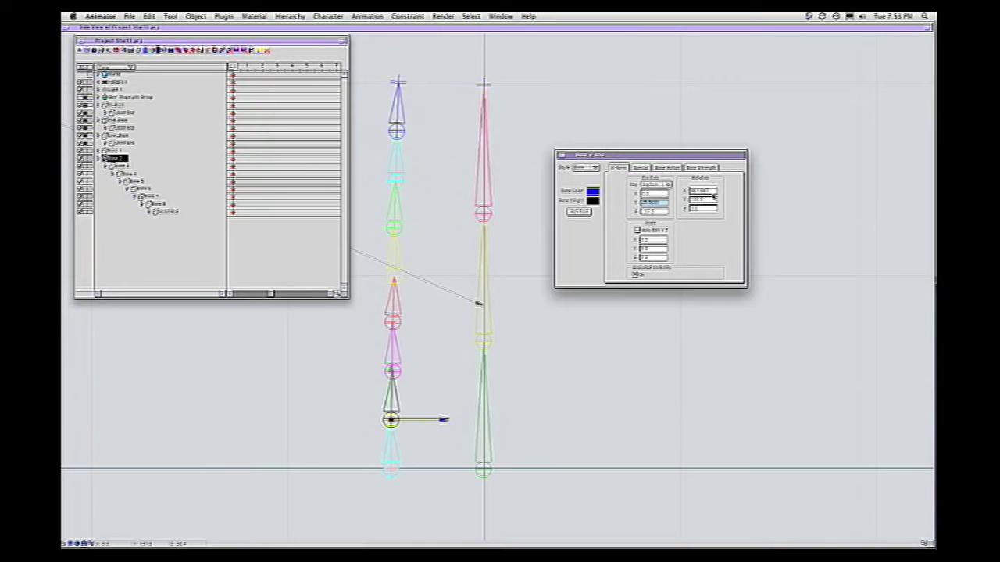
click(703, 190)
Detach Bone 3 from its parent Bone 2 and compare its bone info with that of Bone 2 and Bone 4.
click(121, 167)
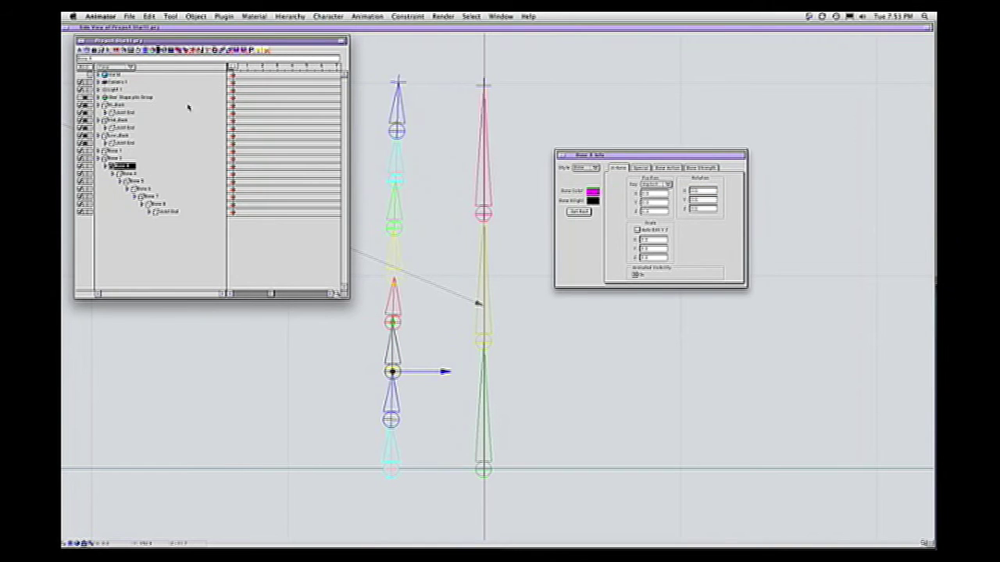
click(231, 52)
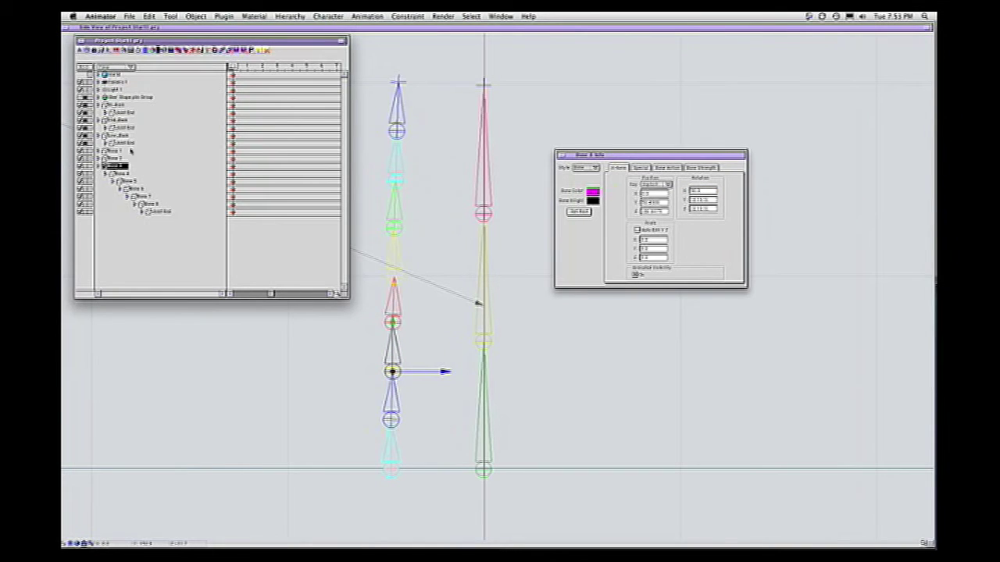
click(116, 168)
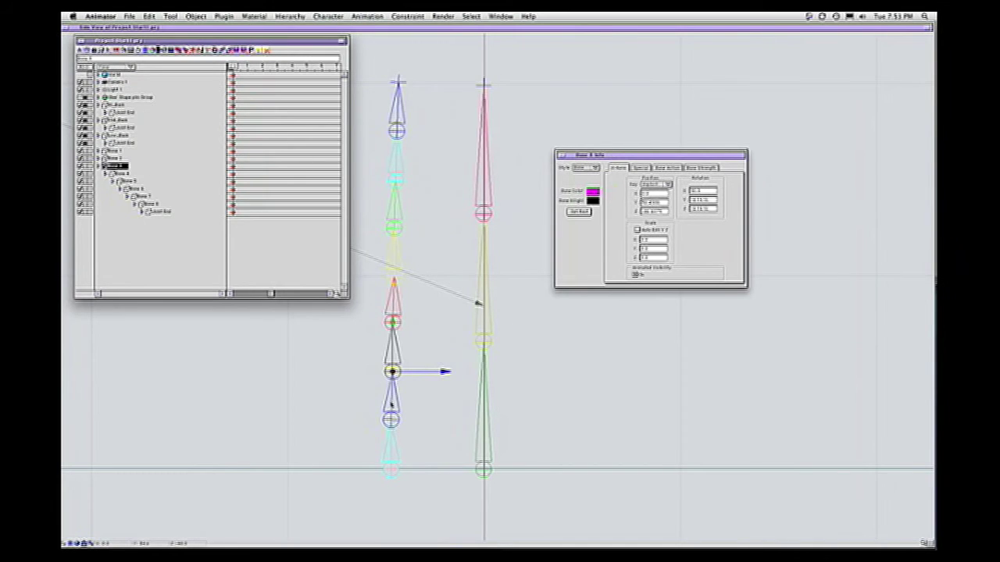
click(119, 158)
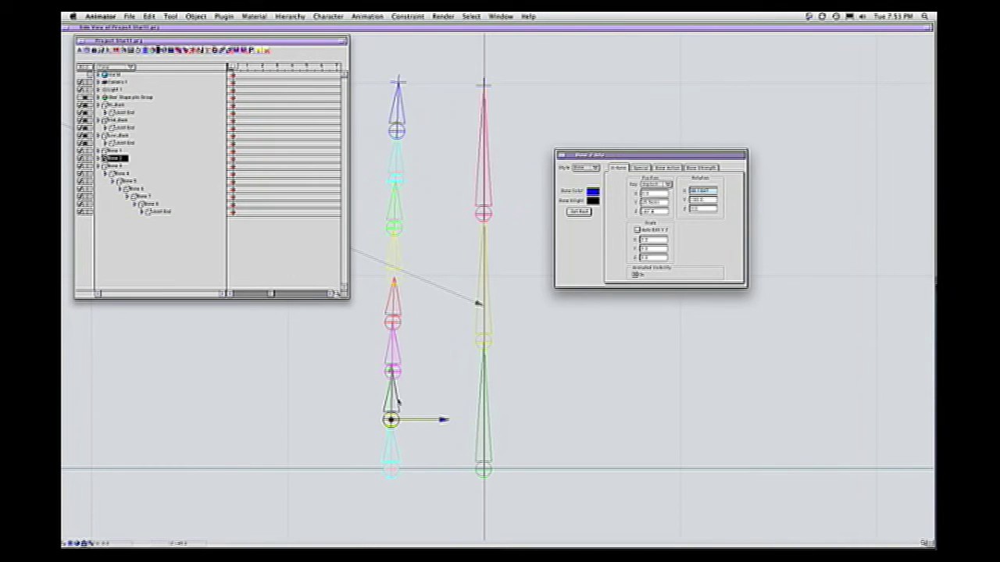
click(124, 173)
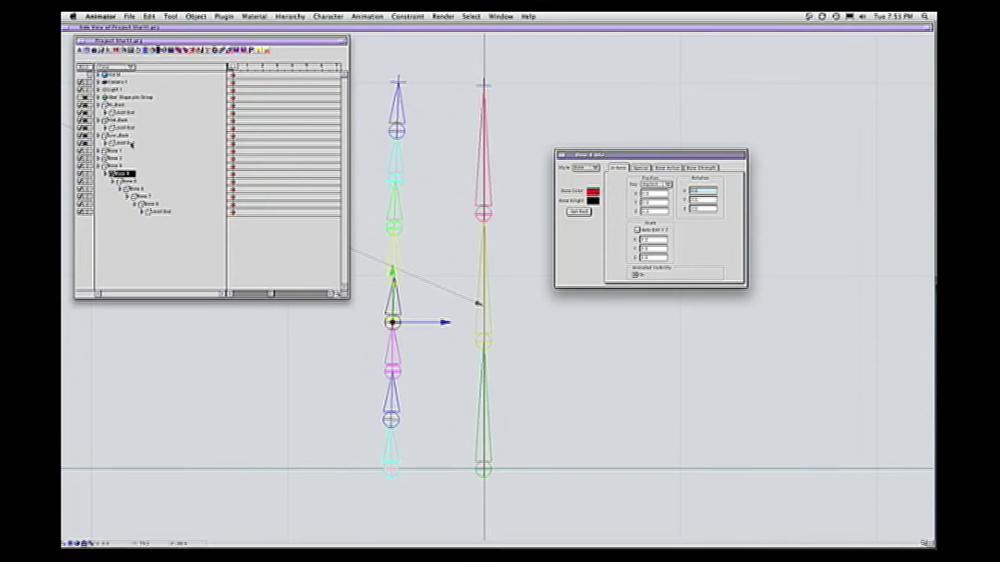
click(118, 165)
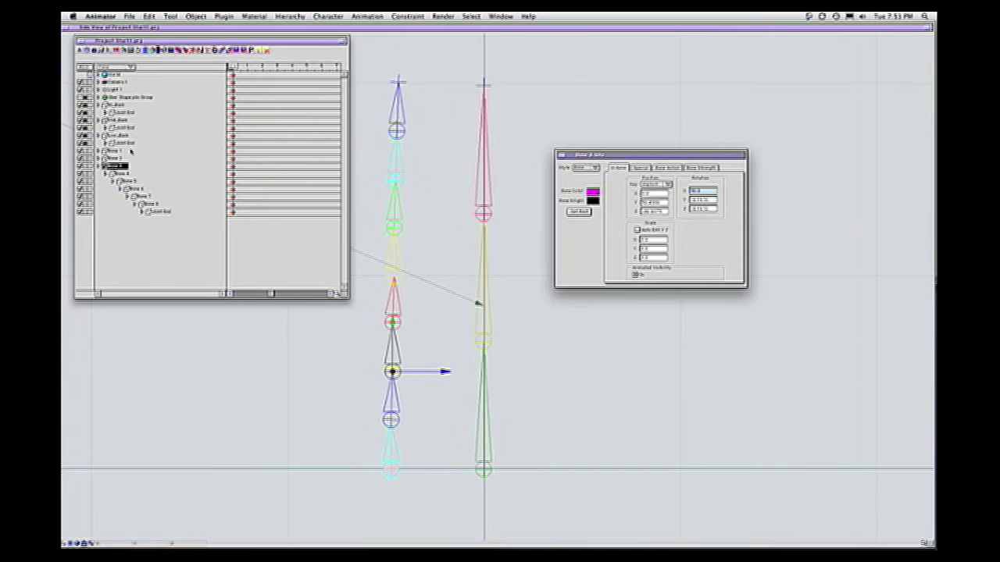
Detach Bone 4 from its parent Bone 3 and compare its bone info with that of Bone 2.
click(117, 174)
click(117, 173)
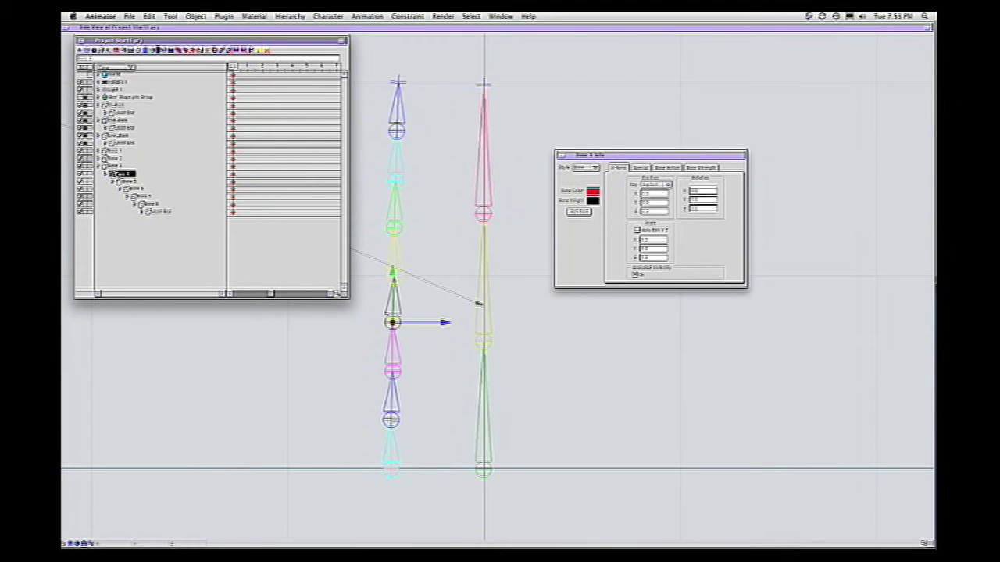
click(231, 50)
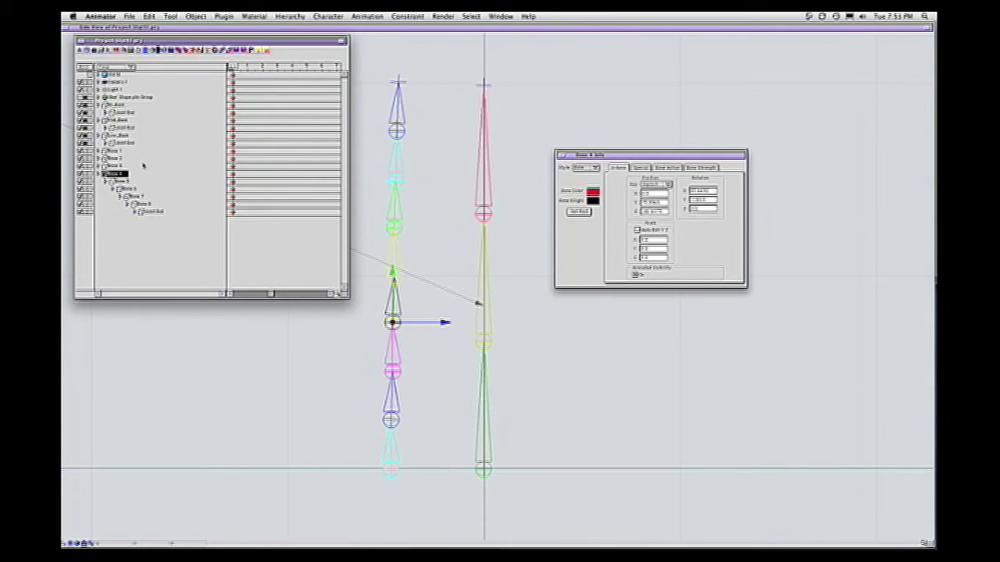
click(119, 175)
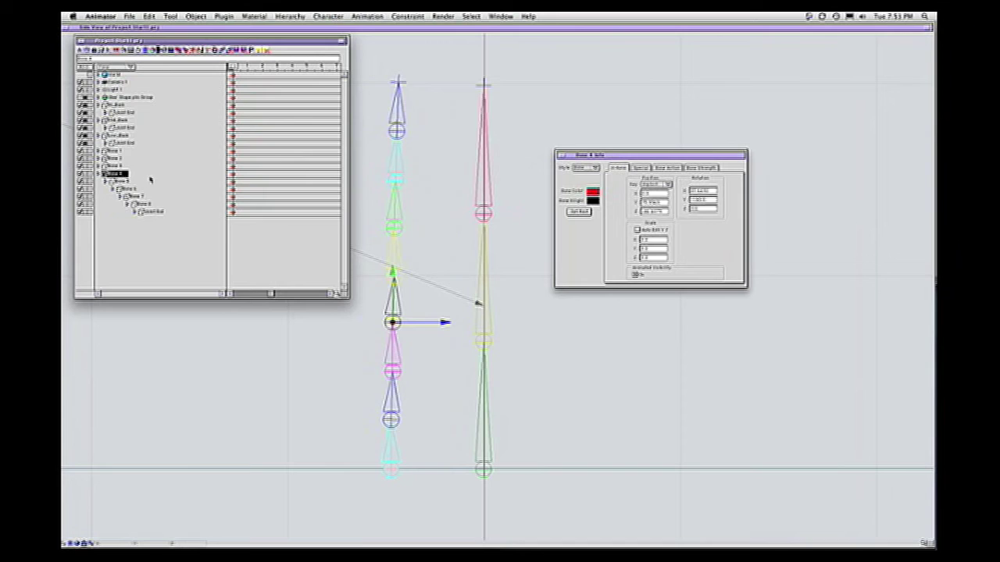
click(117, 159)
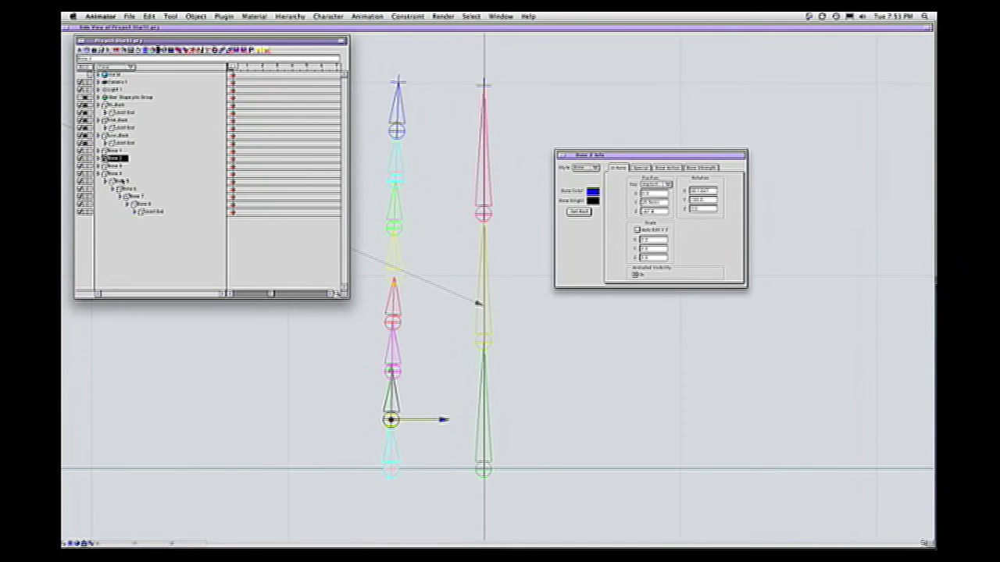
Detach Bone 5 from Bone 4 and Bone 6 from Bone 5 in the hierarchy.
click(123, 181)
click(230, 51)
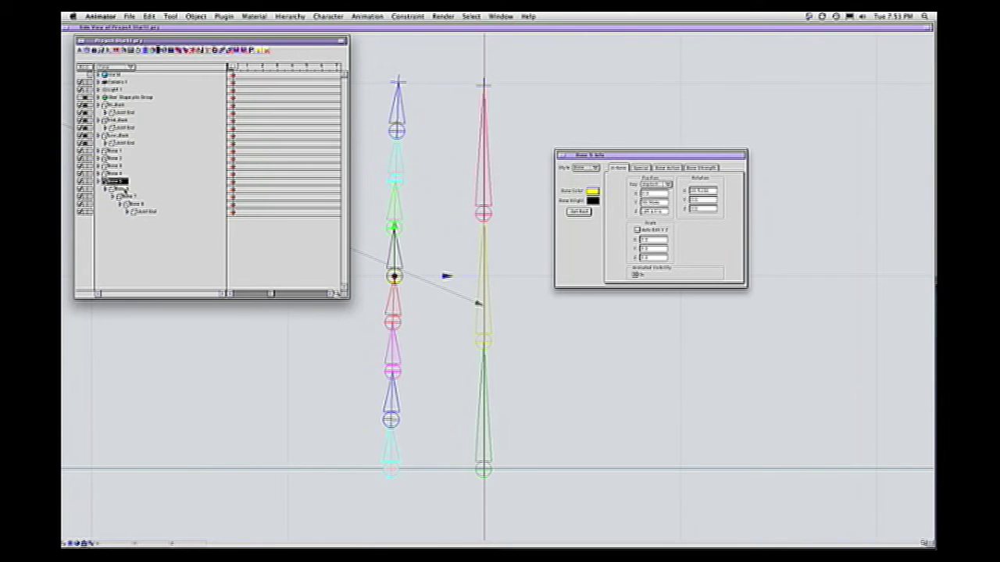
click(119, 189)
click(230, 51)
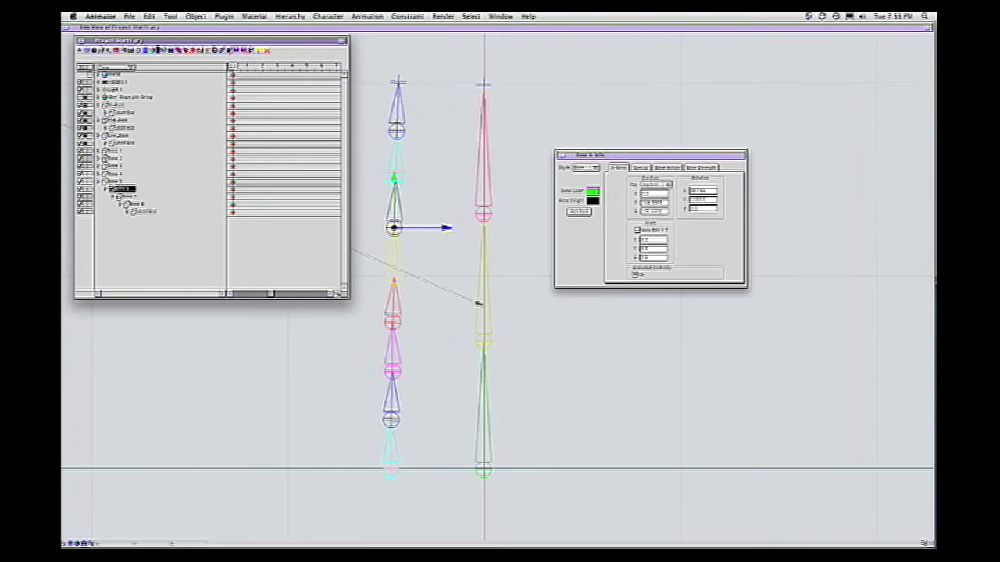
Detach Bone 7 from Bone 6 and Bone 8 from Bone 7 in the hierarchy.
click(121, 196)
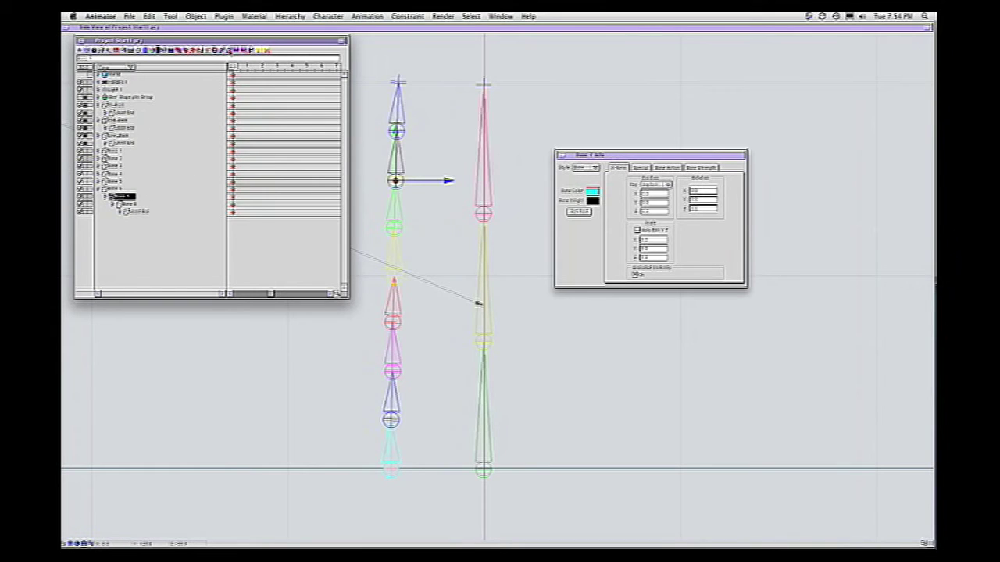
click(230, 50)
click(127, 205)
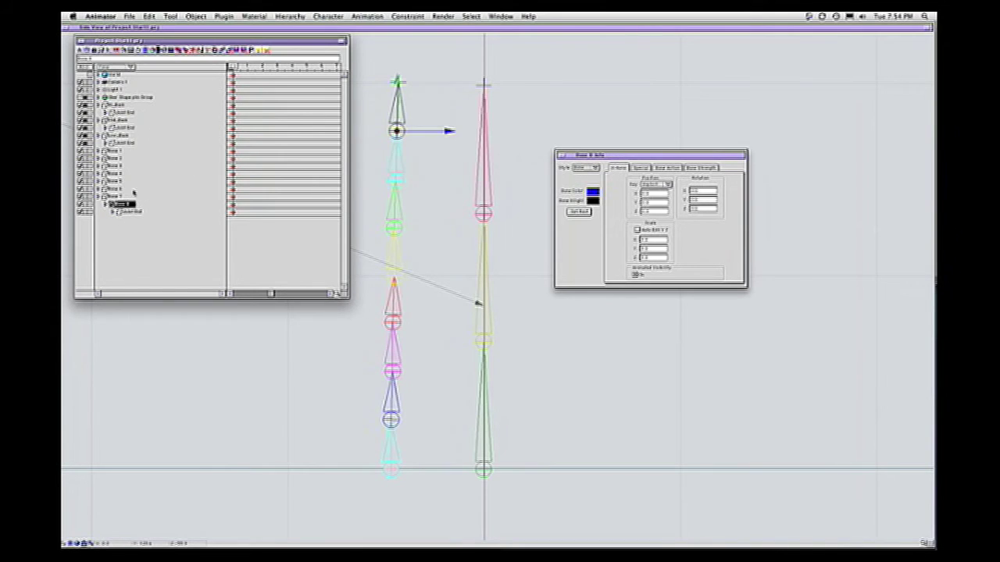
click(231, 50)
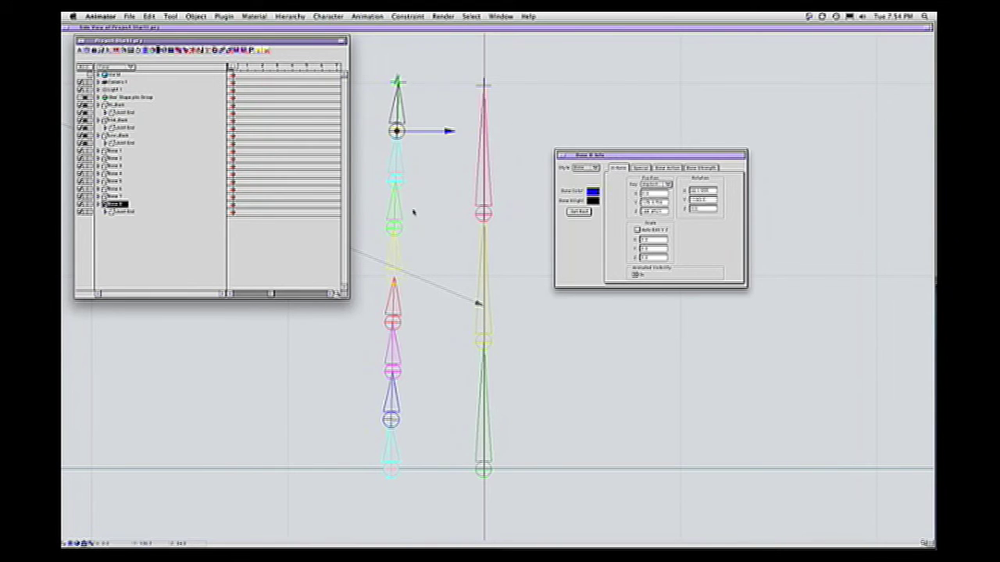
Compare with Bone 1's info and set Bone 2's X rotation to -90 and its Y rotation to 0.
click(115, 150)
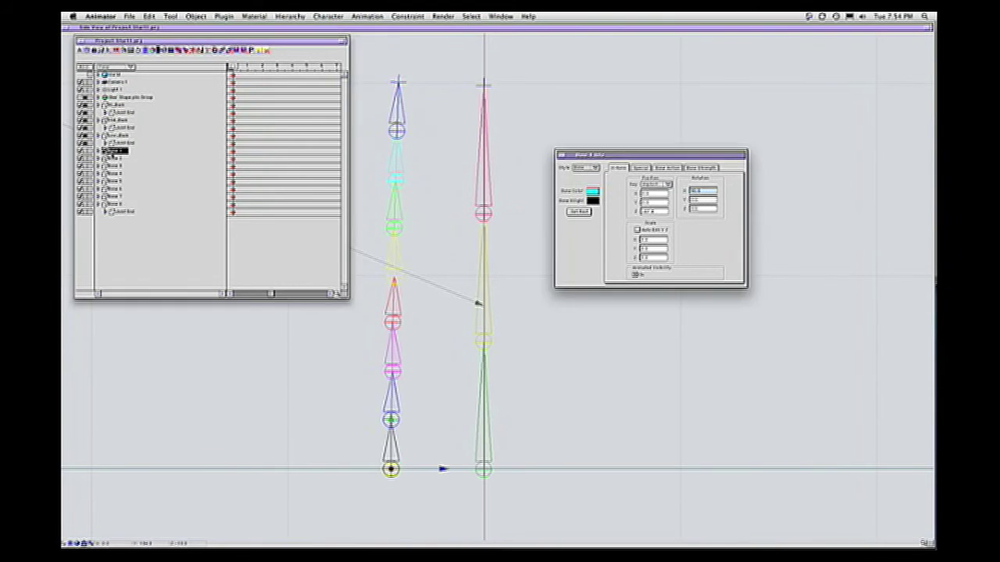
click(114, 159)
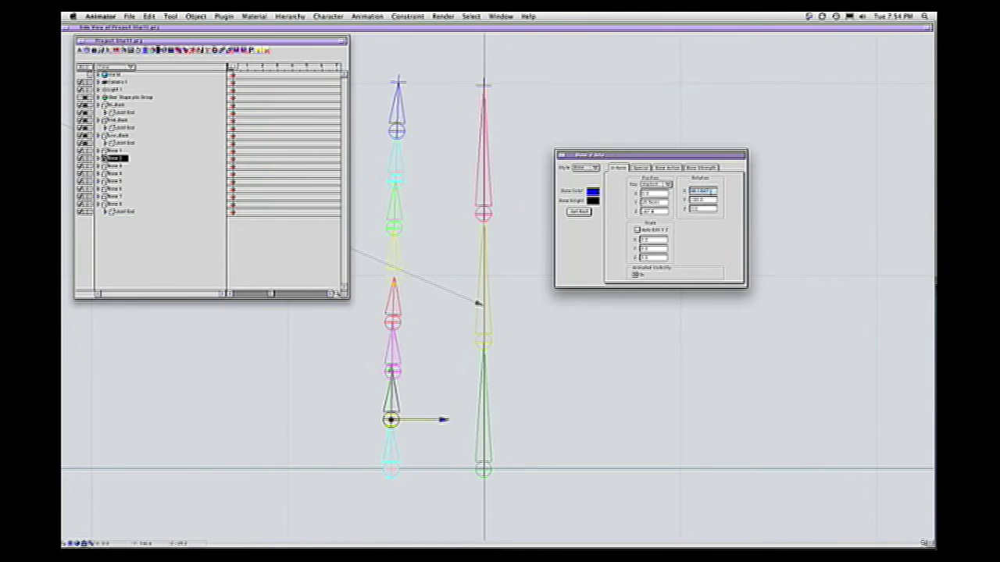
text(0)
key(Tab)
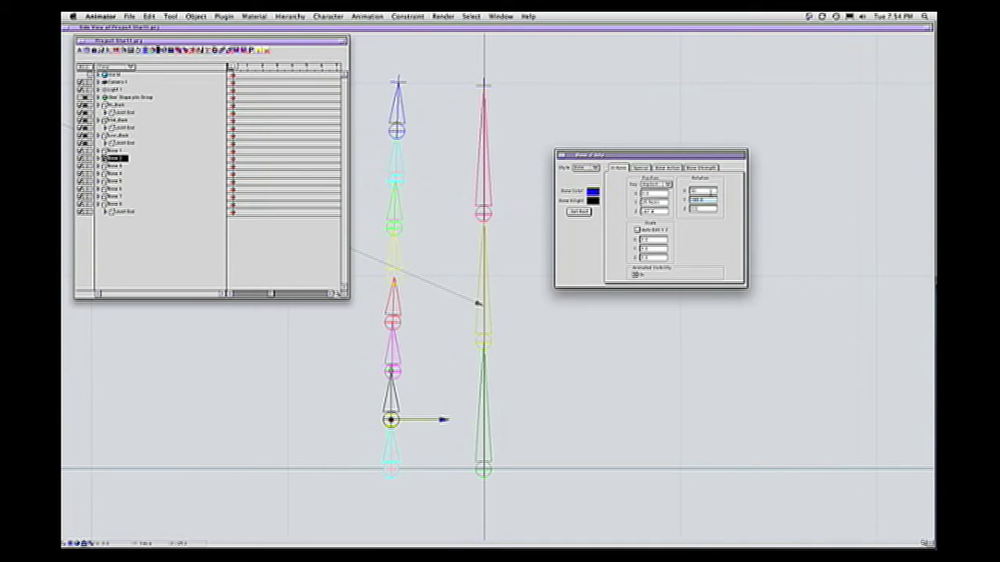
text(0)
Set Bone 3's Y rotation to 0 in its bone info.
click(118, 165)
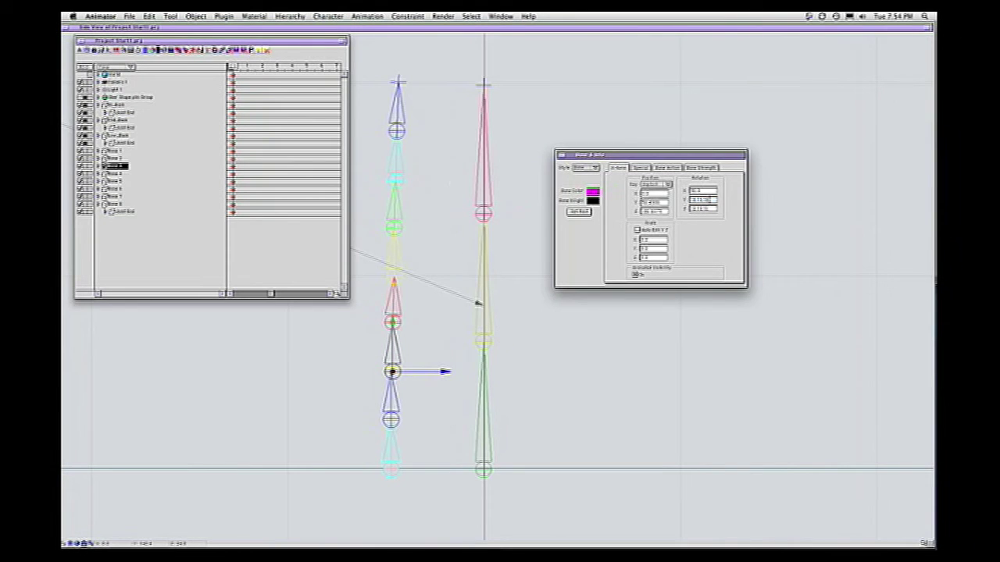
drag(710, 199, 668, 195)
text(0)
Check Bone 4's values and set Bone 5's X rotation to -90.
click(113, 174)
click(117, 182)
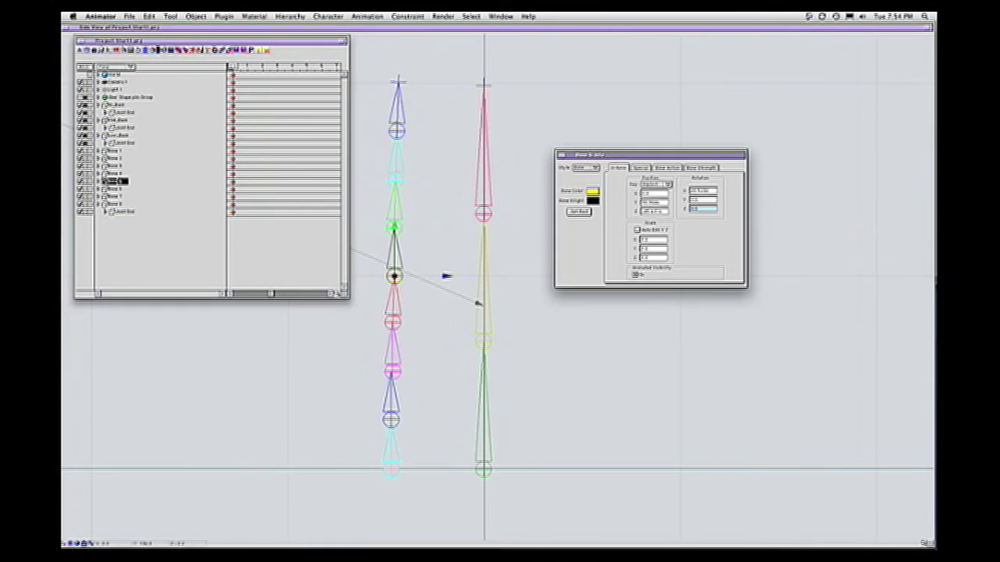
drag(710, 192, 662, 191)
text(0)
Set Bone 6's X rotation to -90 and its Y rotation to 0.
click(109, 189)
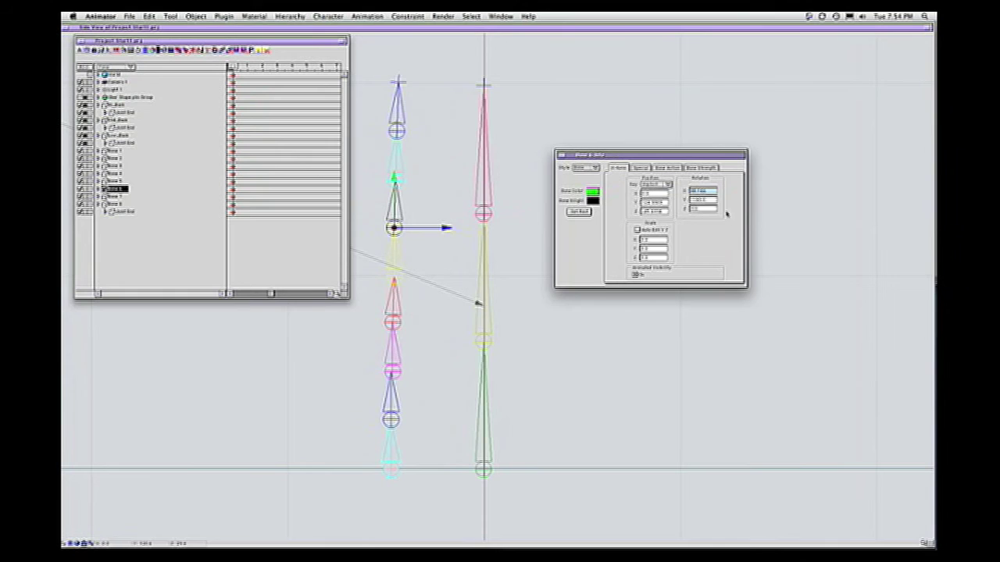
text(0)
click(716, 201)
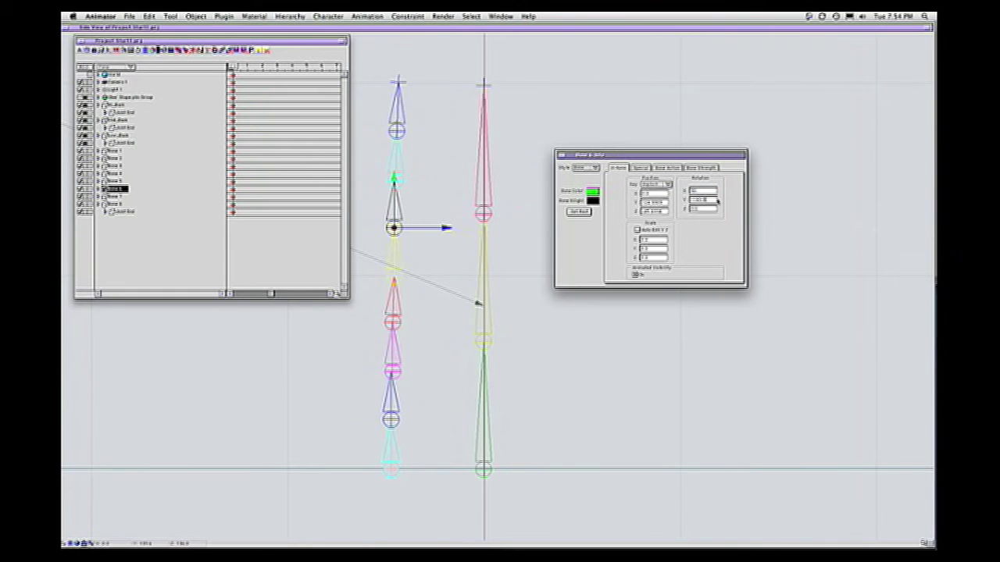
drag(706, 201, 691, 200)
text(0)
Set Bone 7's X rotation to -90 and its Y rotation to 0.
double_click(116, 197)
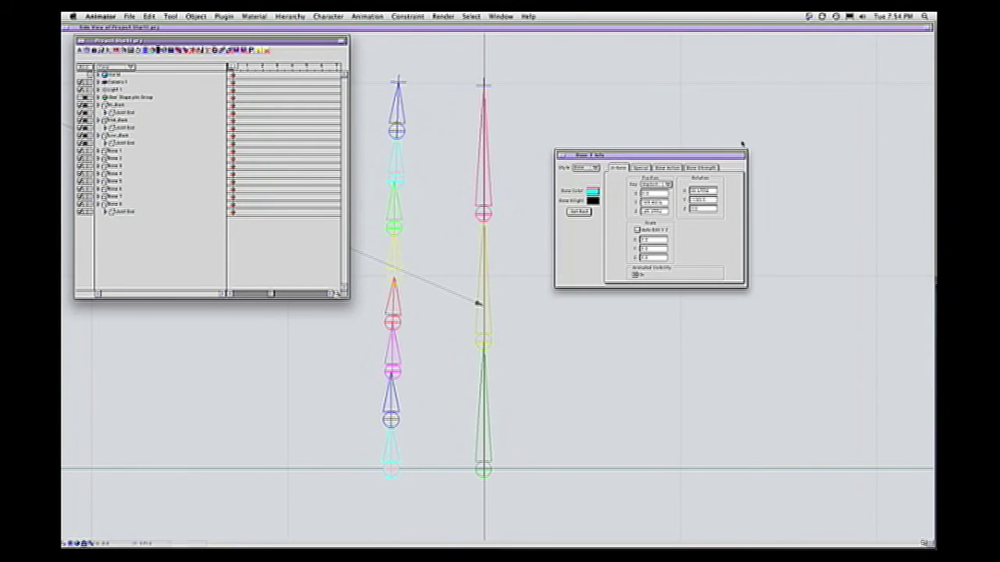
double_click(703, 192)
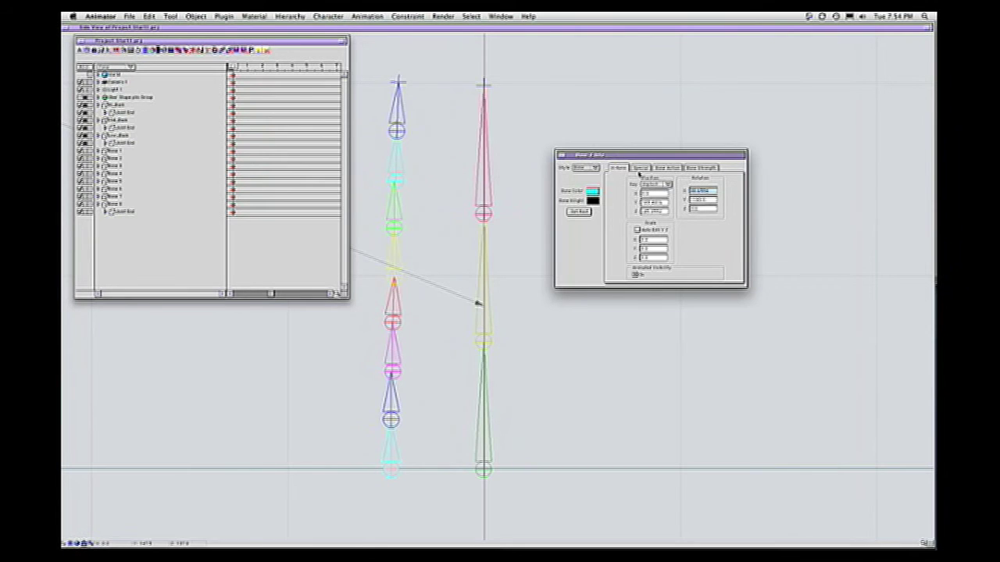
text(0)
drag(712, 201, 669, 203)
text(0)
Set Bone 8's X rotation to -90 and its Y rotation to 0, and save the project.
click(110, 203)
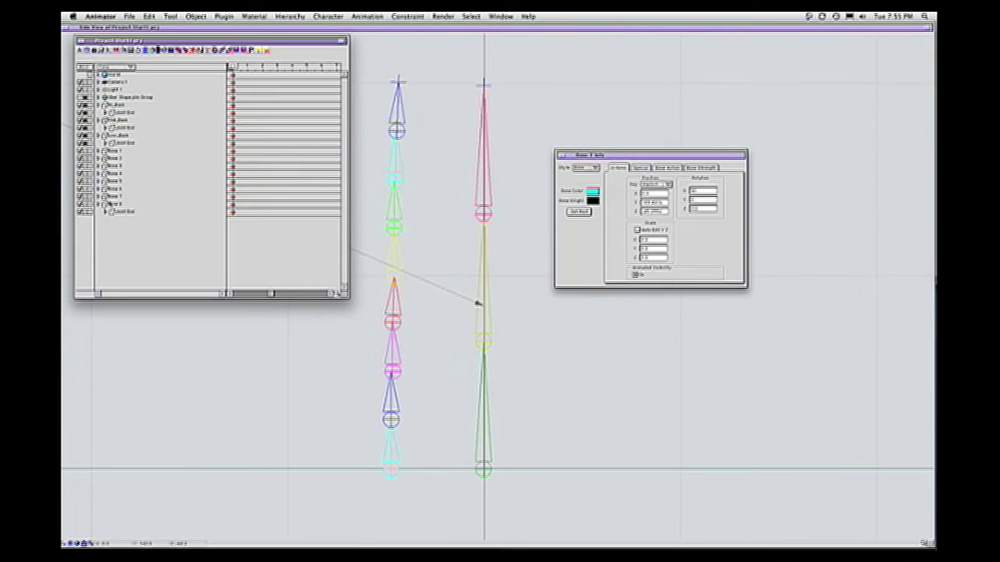
click(111, 203)
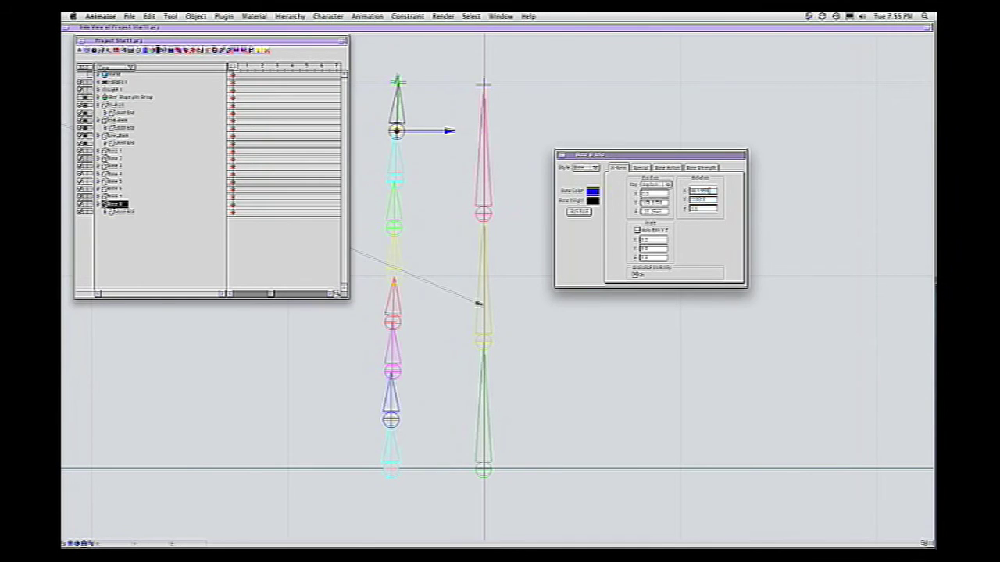
drag(708, 190, 658, 190)
text(-90)
key(Return)
drag(713, 202, 657, 187)
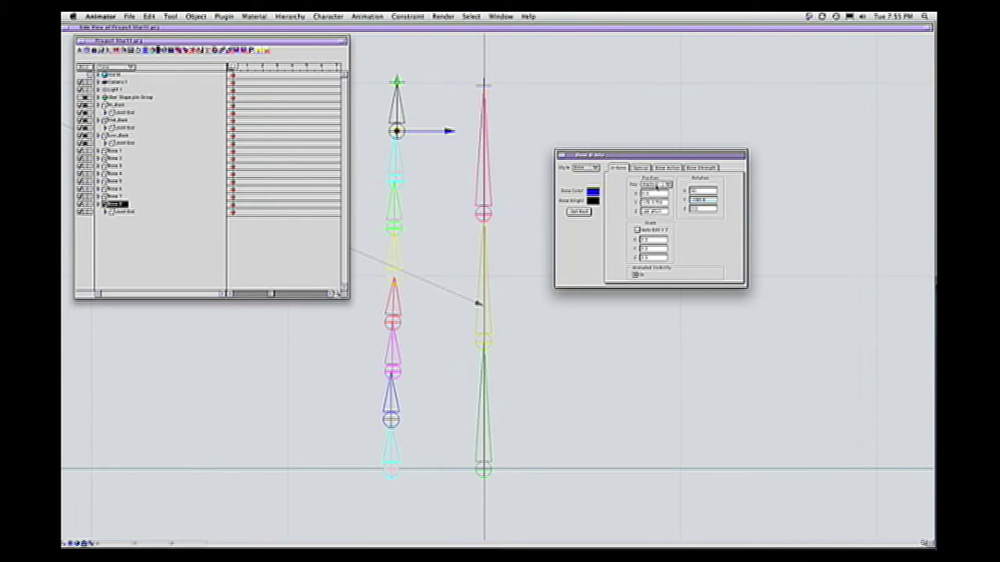
text(0)
click(160, 238)
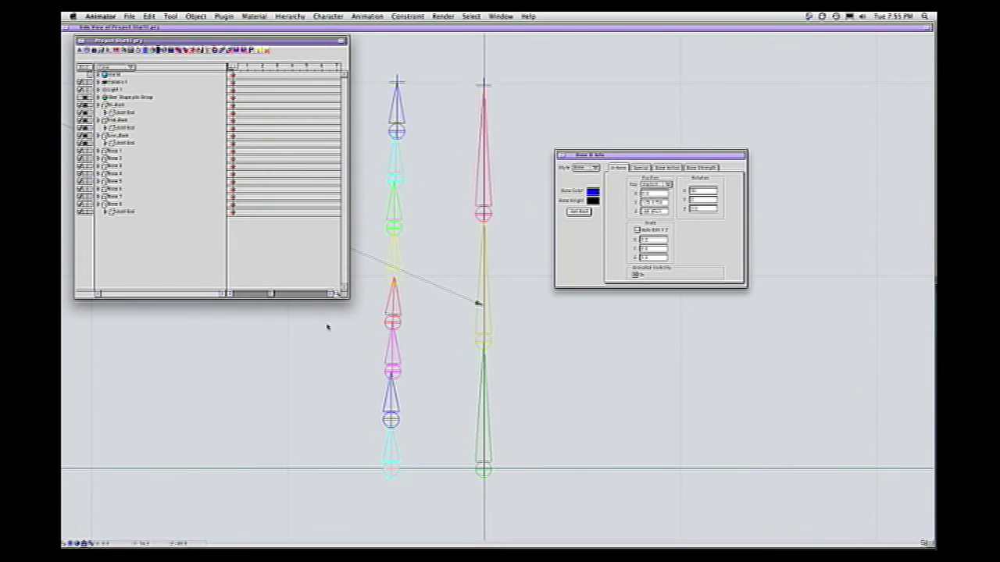
key(super+s)
Parent Bone 2 to Bone 1 in the hierarchy.
click(114, 192)
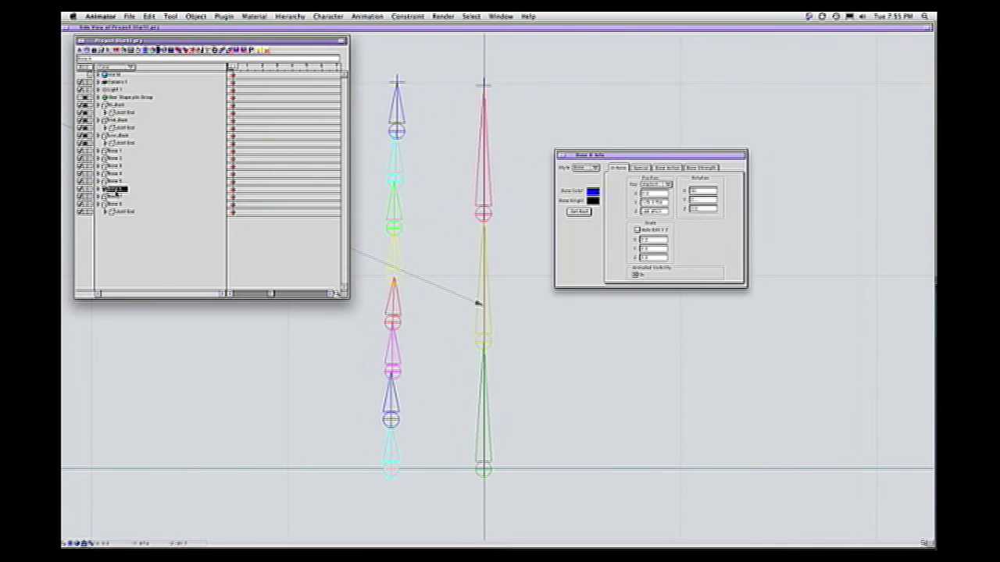
click(115, 158)
click(221, 50)
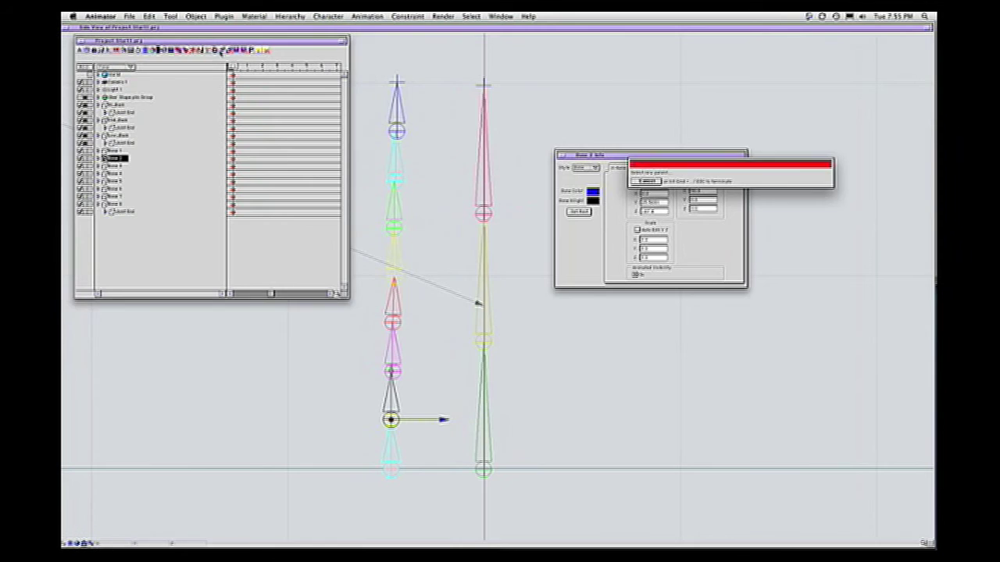
click(112, 151)
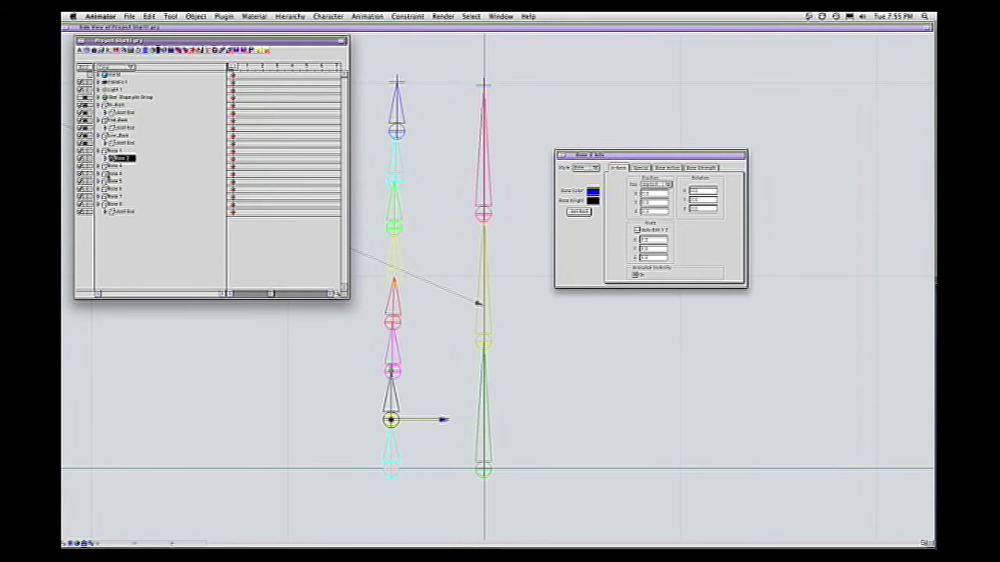
Parent Bone 3 to Bone 2 and Bone 4 to Bone 3 in the hierarchy.
click(113, 166)
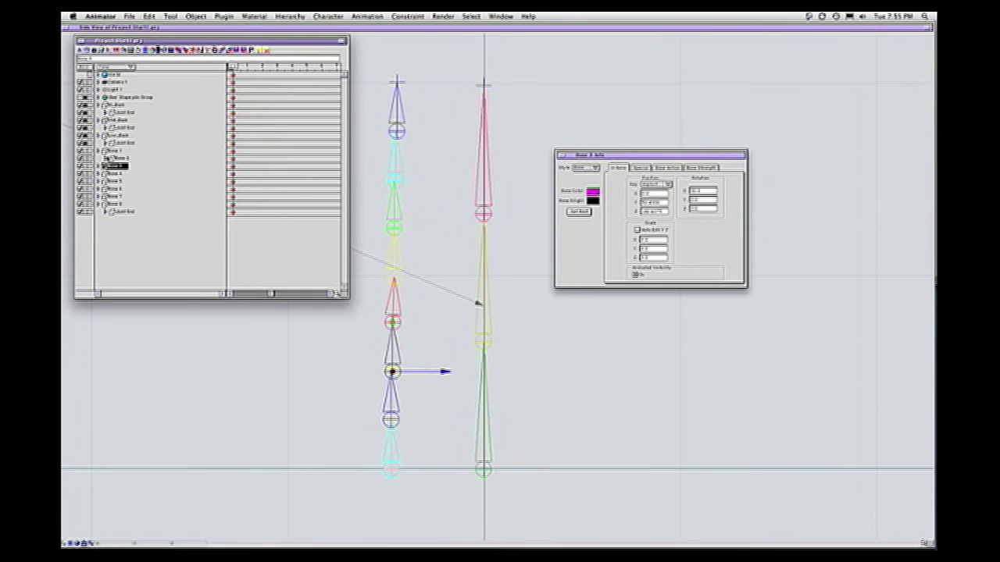
click(225, 51)
click(126, 158)
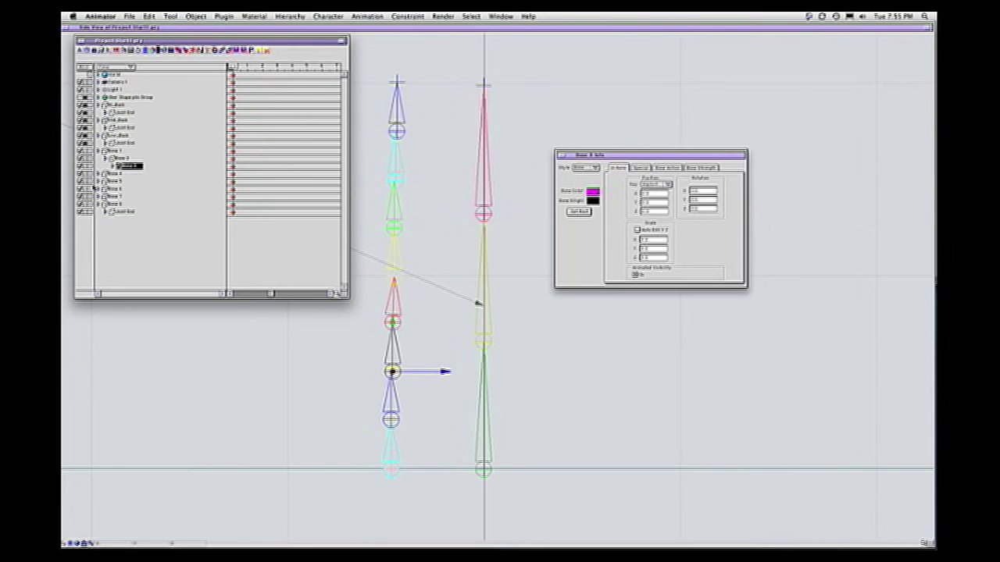
click(104, 173)
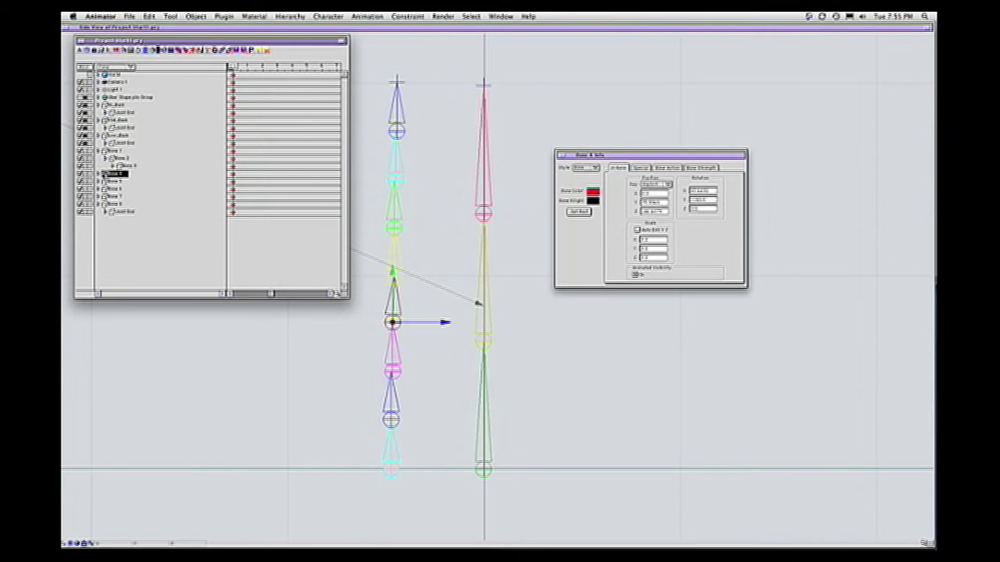
click(224, 52)
click(125, 166)
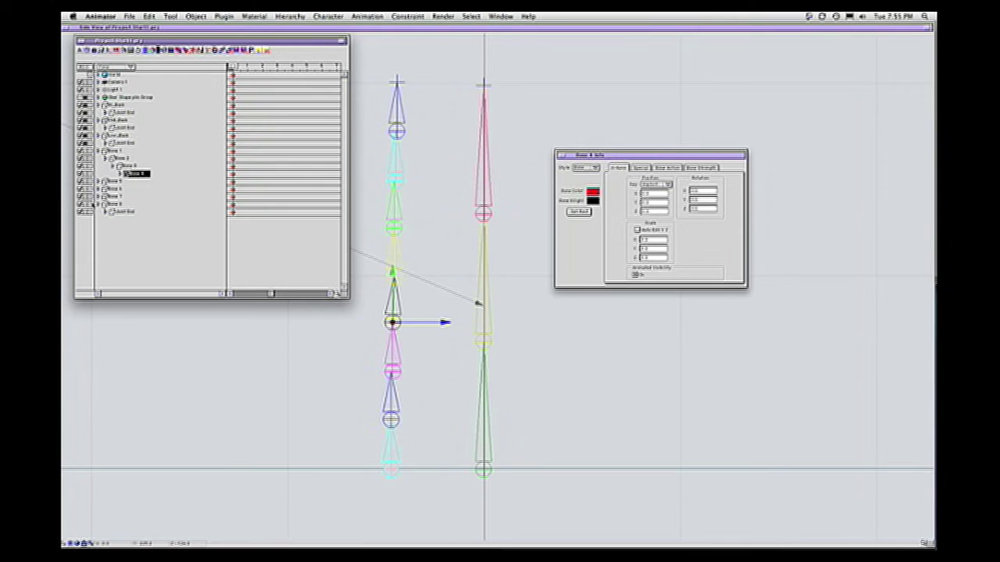
click(113, 181)
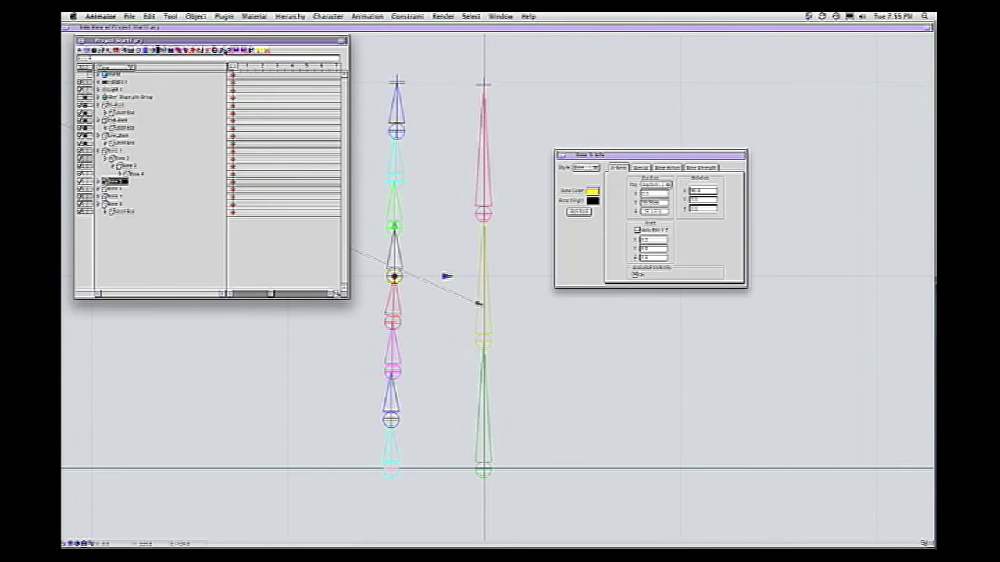
click(223, 52)
click(136, 174)
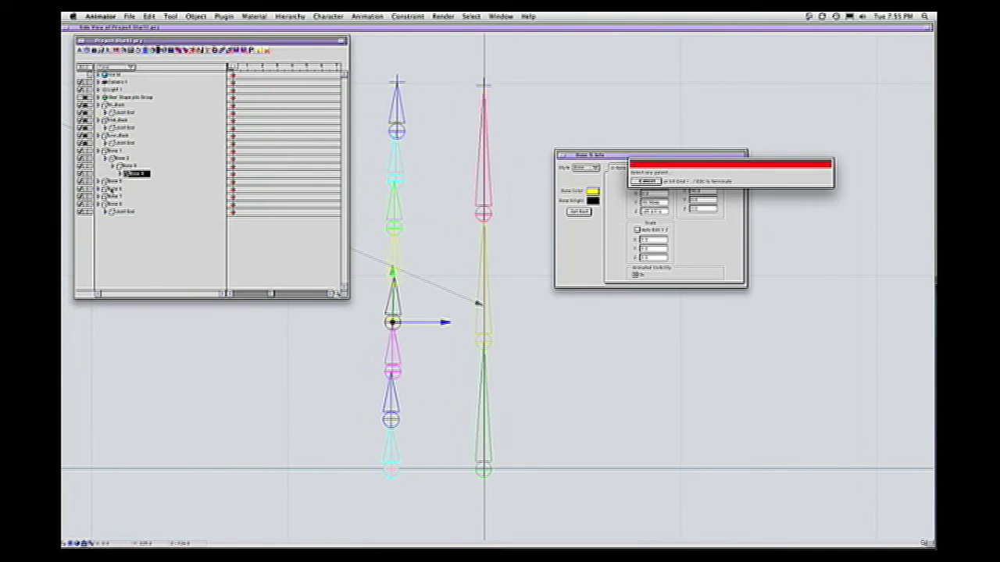
click(113, 189)
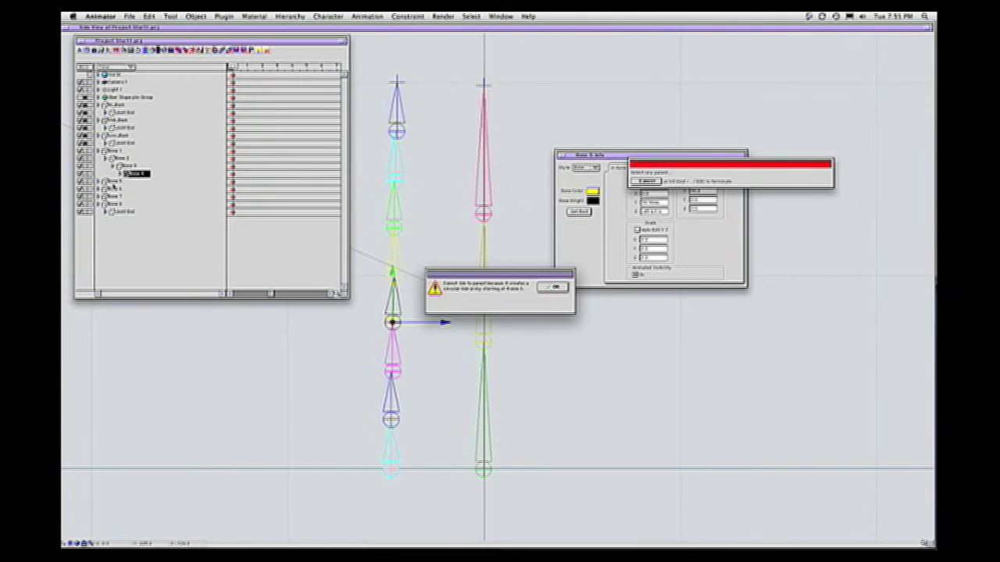
click(553, 288)
click(649, 183)
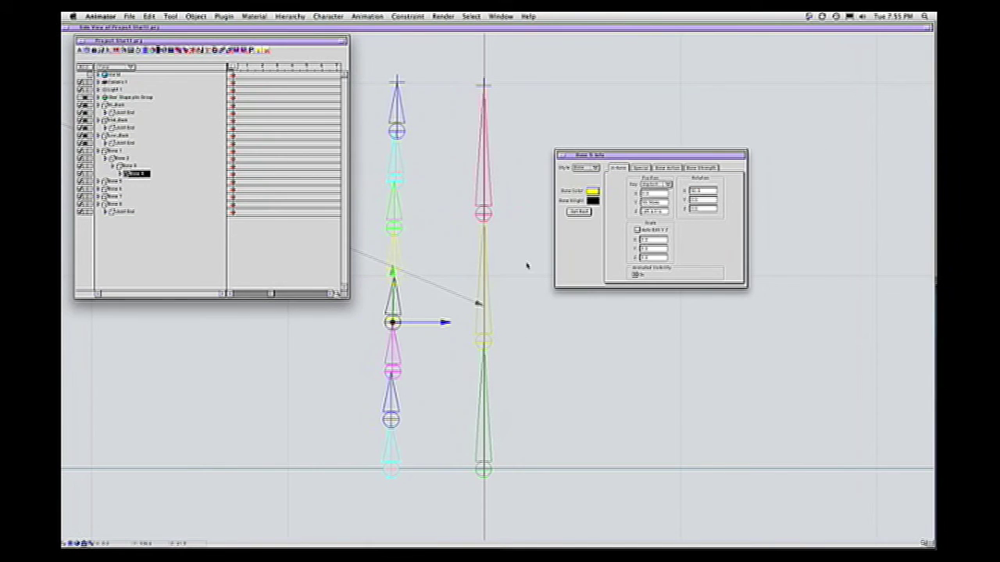
Parent Bone 5 to Bone 4 in the hierarchy.
click(111, 182)
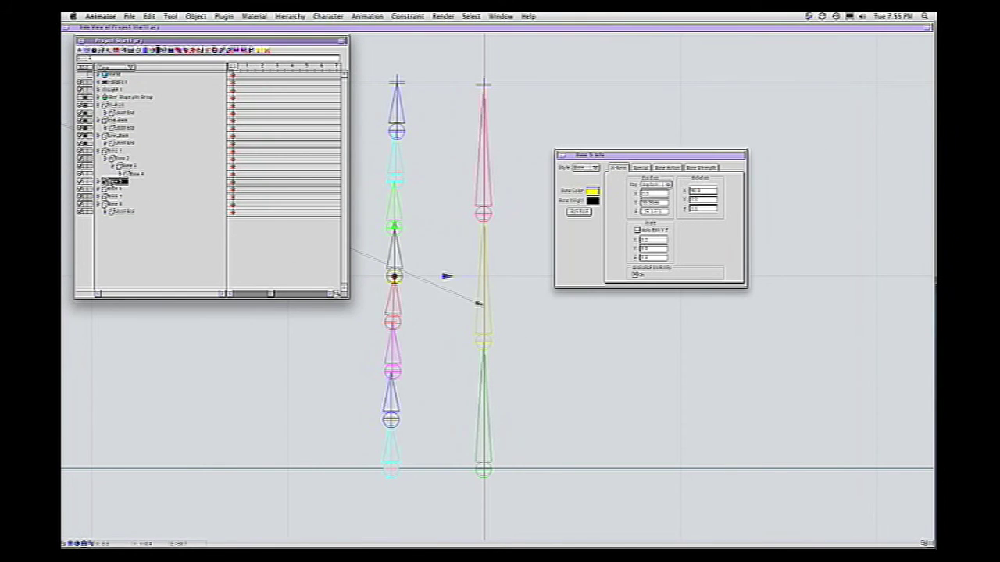
click(221, 50)
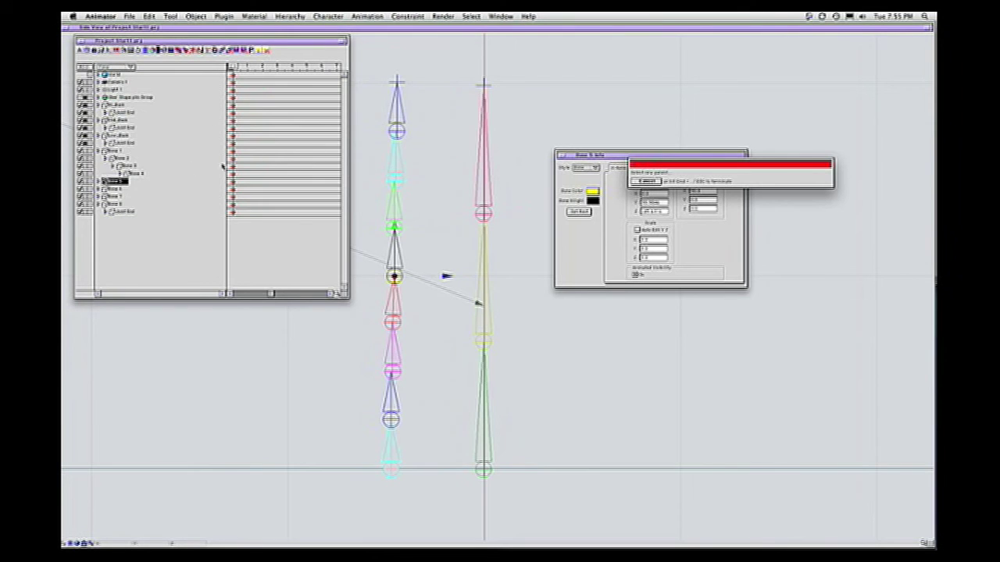
click(135, 173)
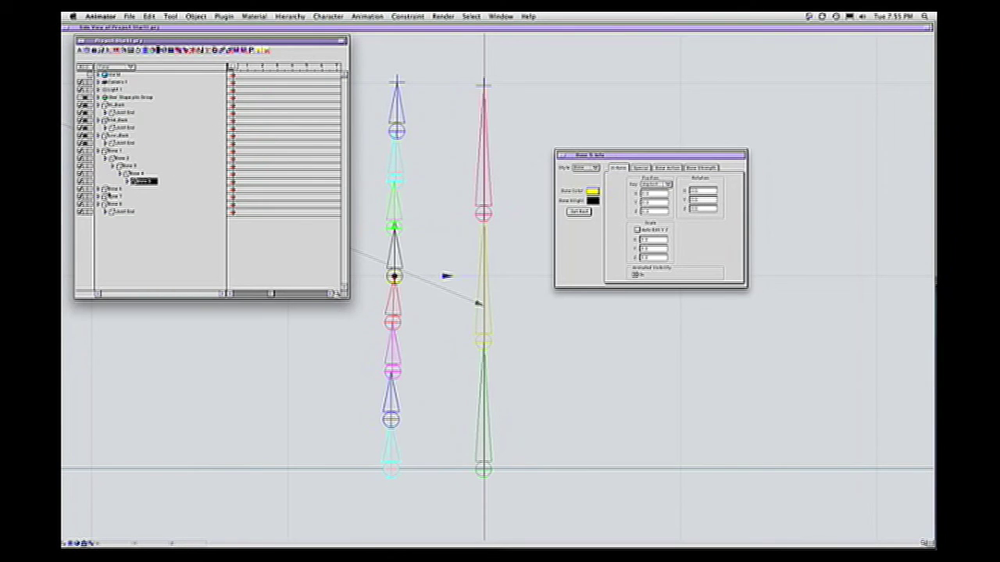
click(108, 191)
click(222, 51)
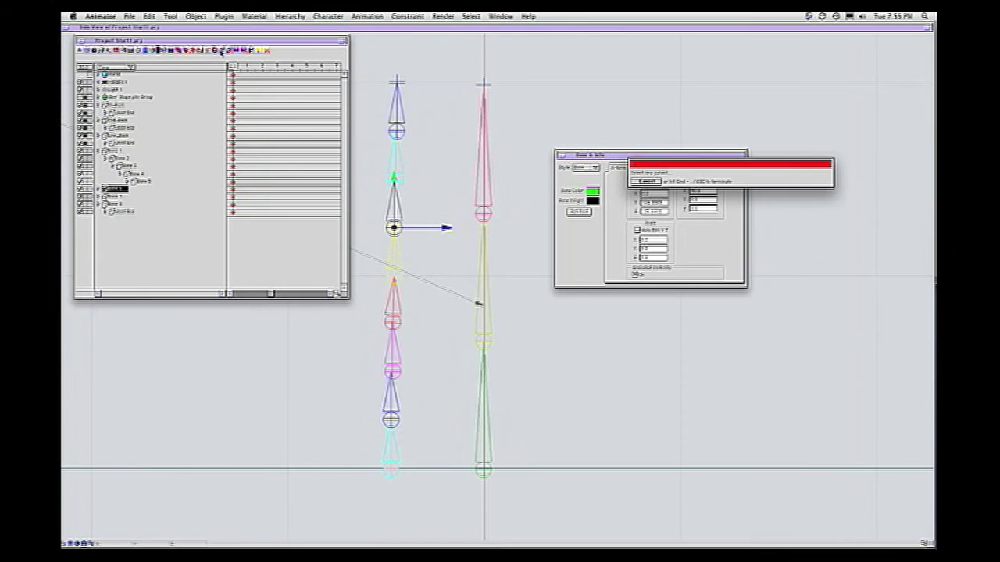
click(143, 186)
click(115, 190)
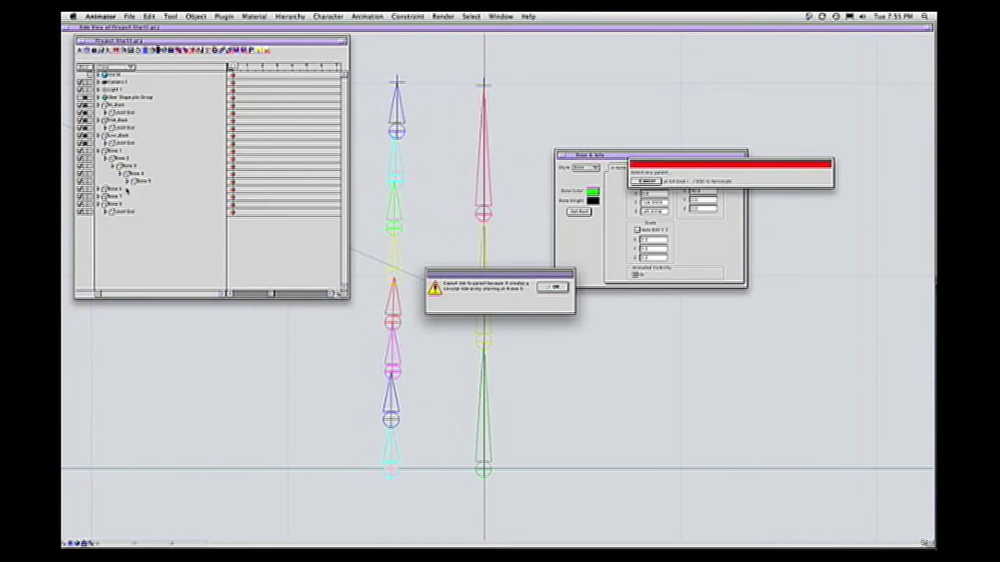
click(552, 287)
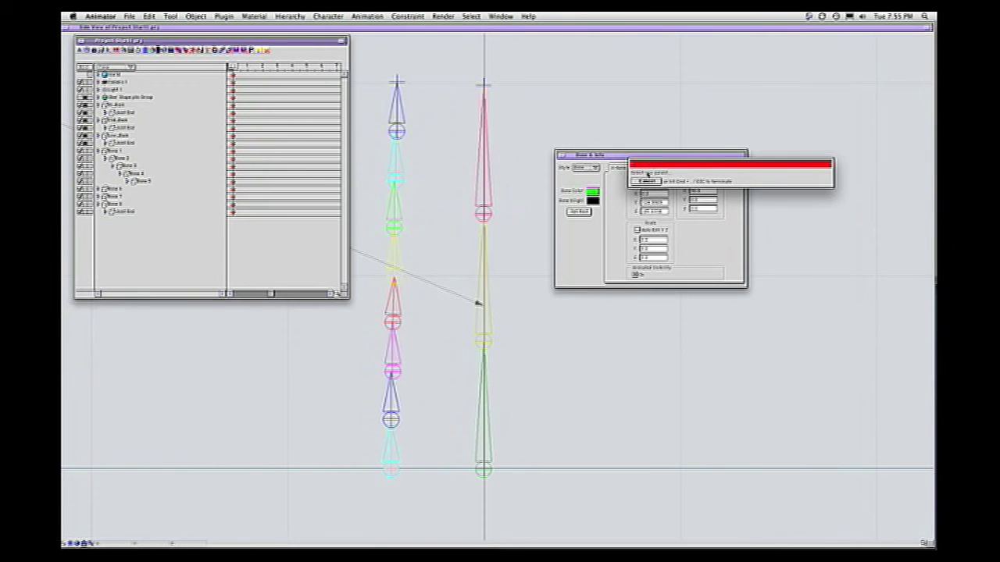
click(479, 303)
Parent Bone 6 to Bone 5 and Bone 7 to Bone 6 in the hierarchy.
click(116, 188)
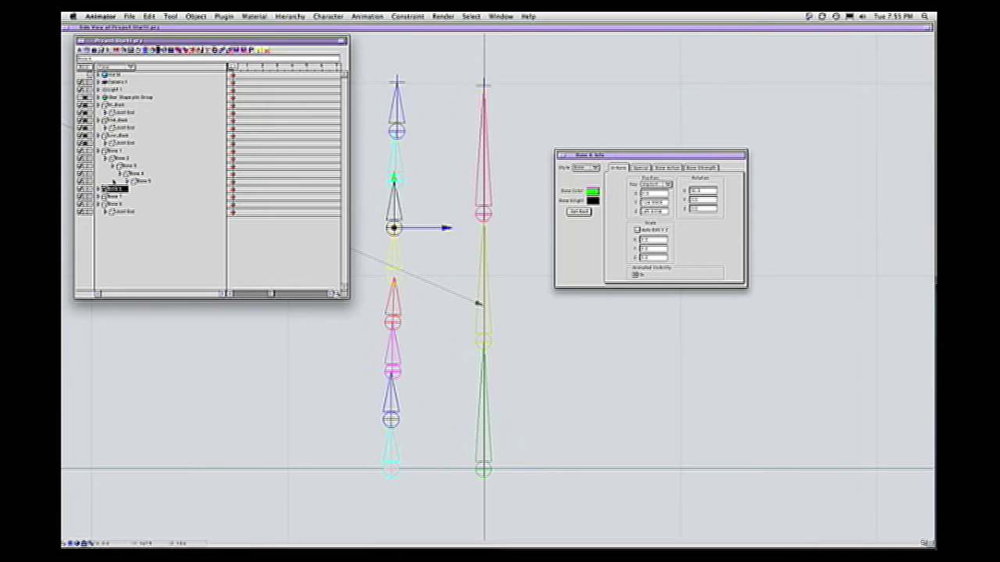
click(223, 50)
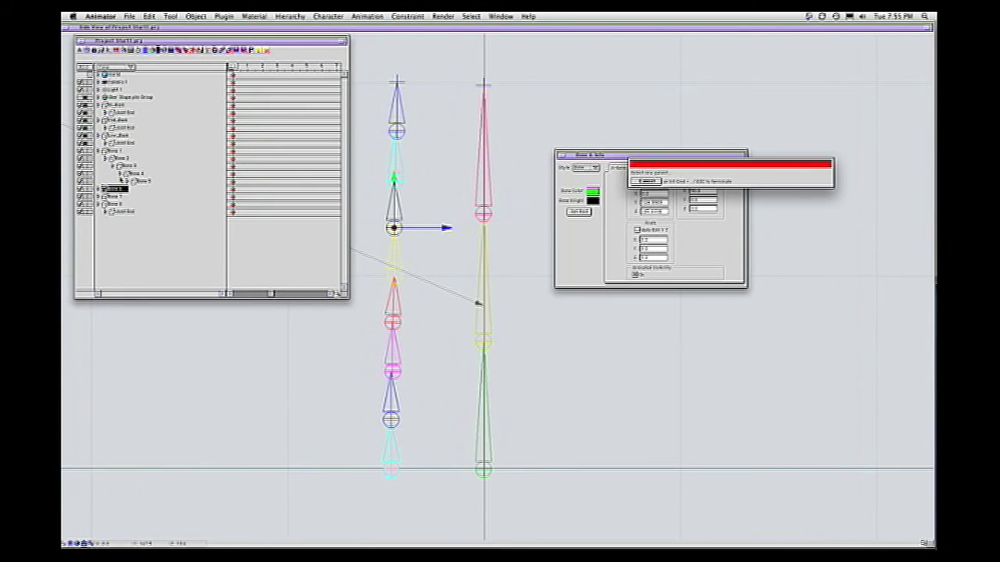
click(138, 181)
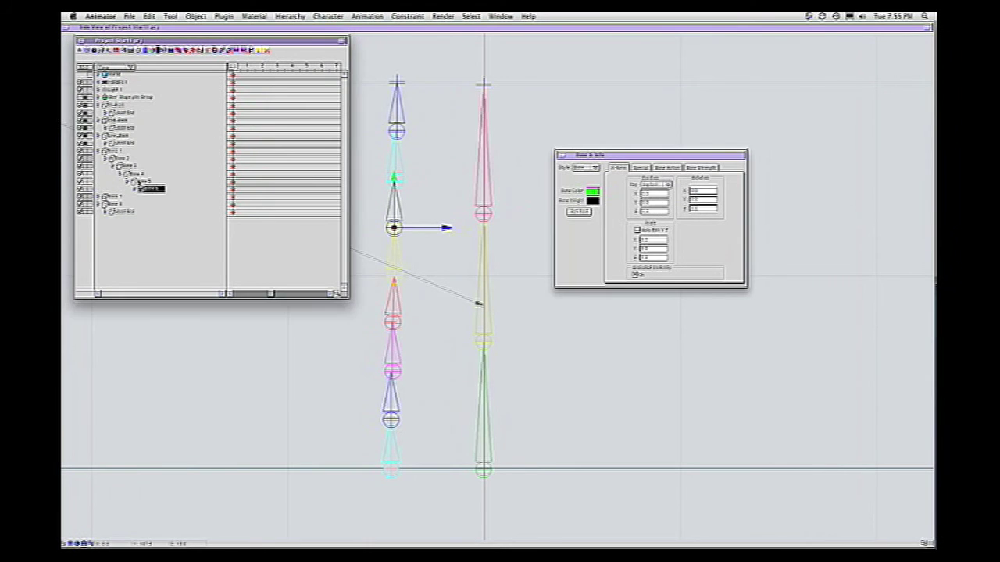
click(117, 196)
click(223, 51)
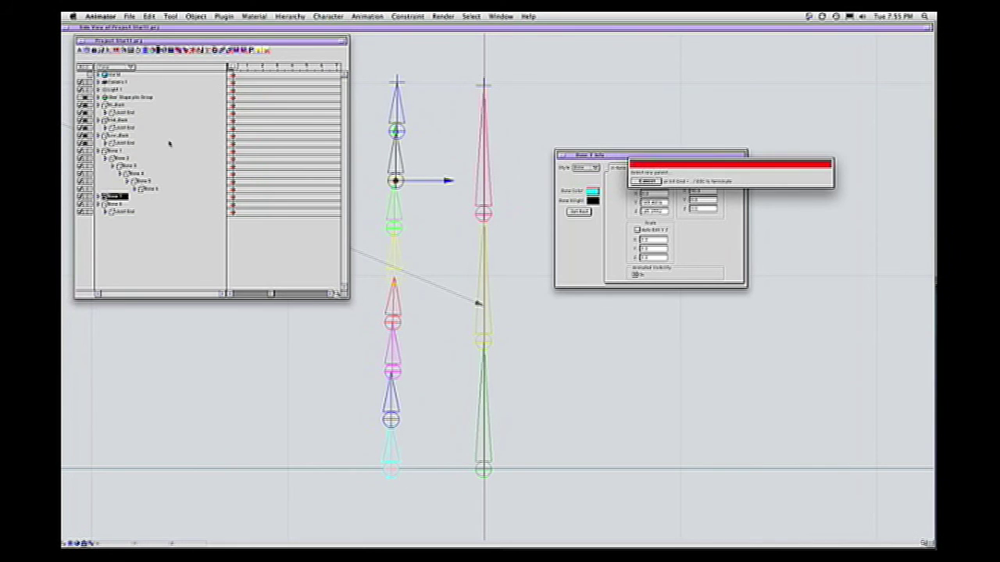
click(153, 189)
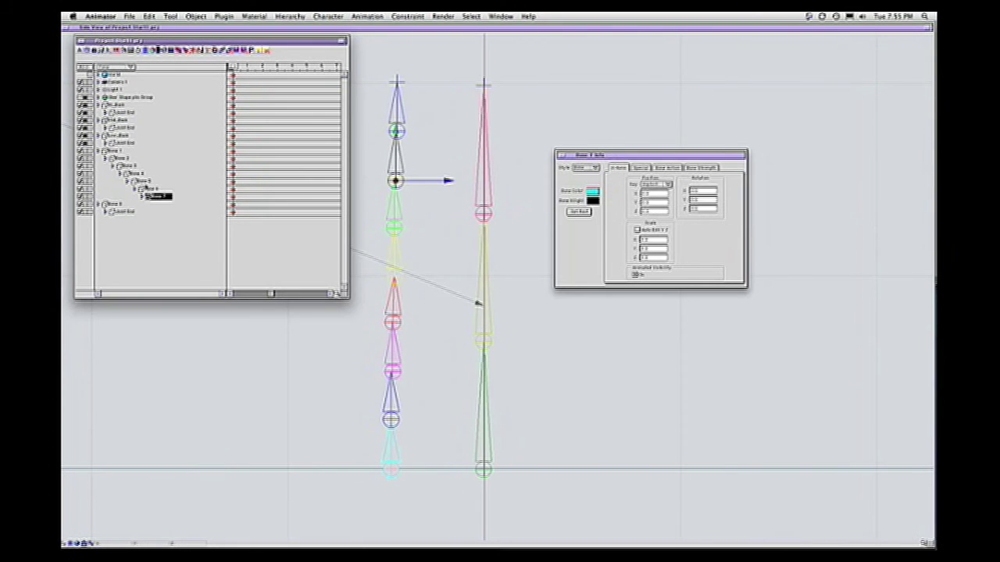
Parent Bone 8 to Bone 7 in the hierarchy.
click(159, 236)
click(111, 204)
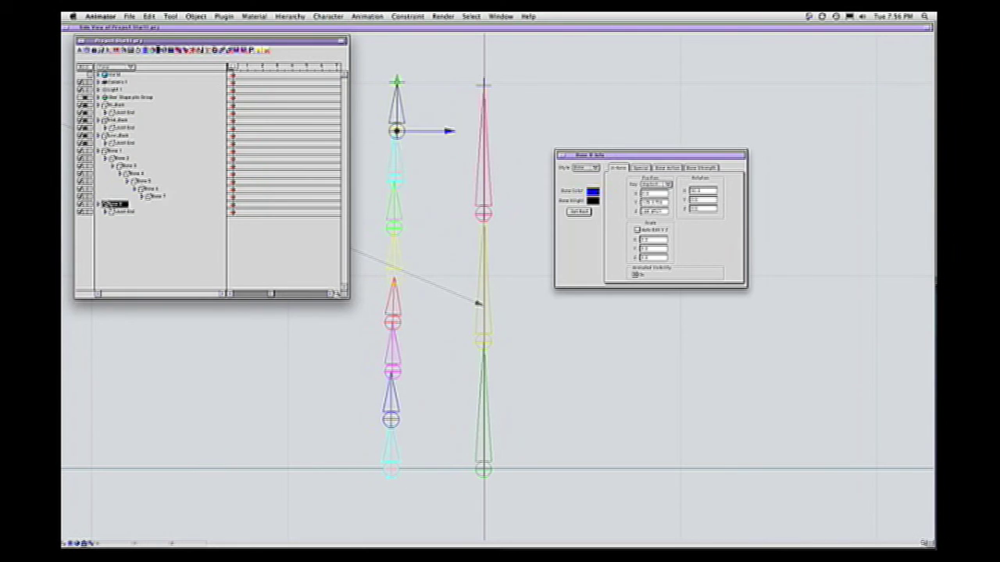
click(223, 51)
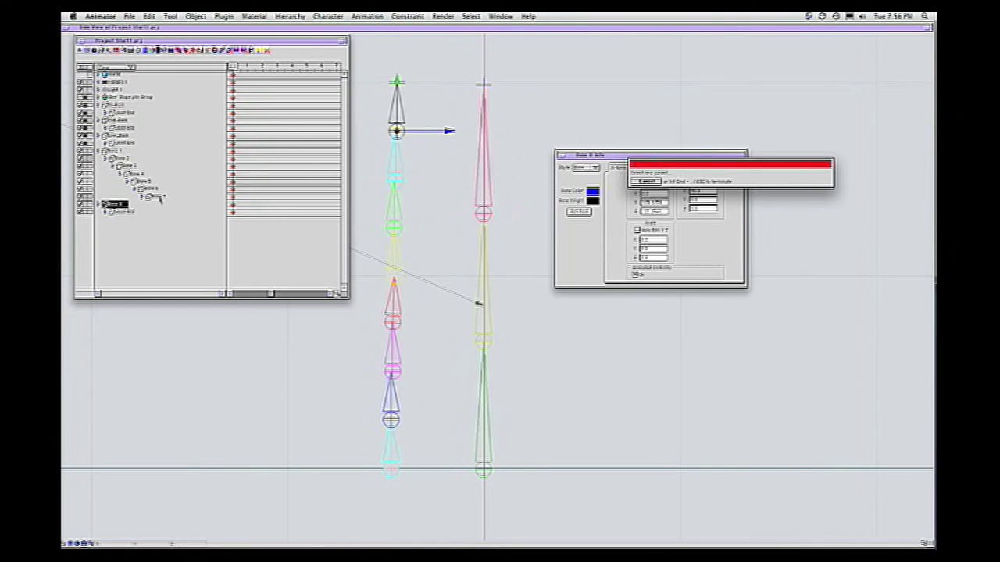
click(160, 198)
click(163, 226)
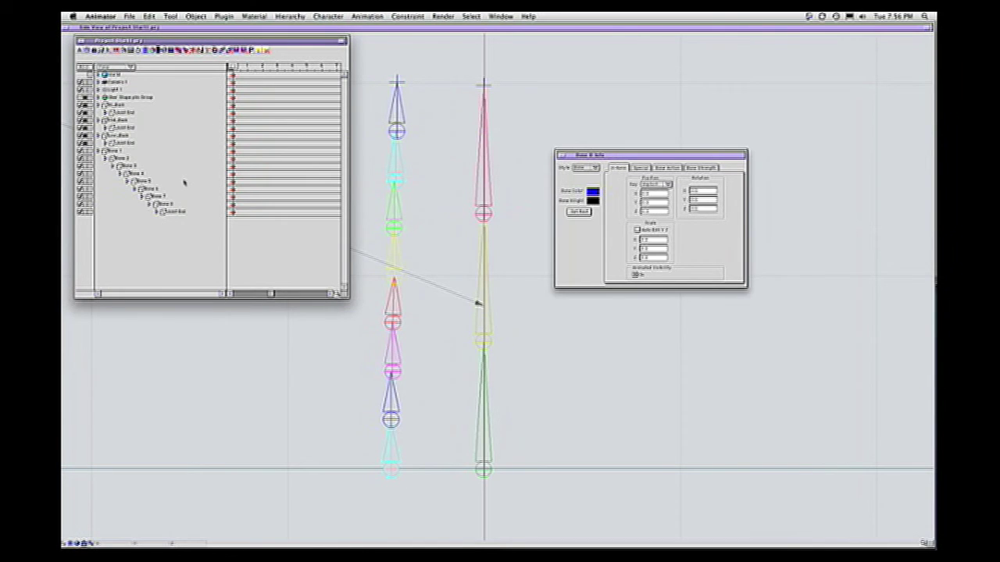
Examine the rotation values of the individual bones in the rebuilt eight-bone chain.
click(162, 205)
double_click(160, 197)
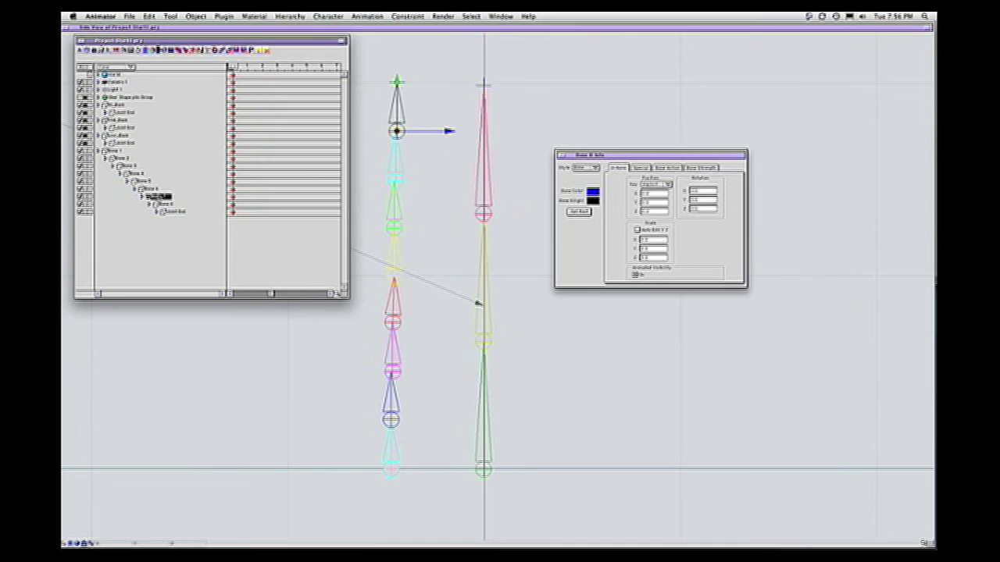
click(151, 189)
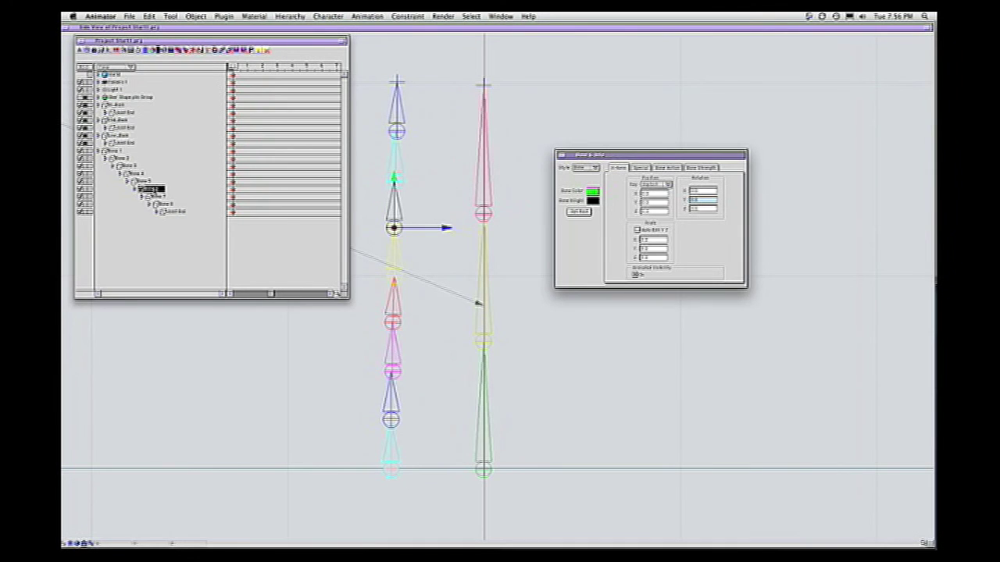
click(139, 181)
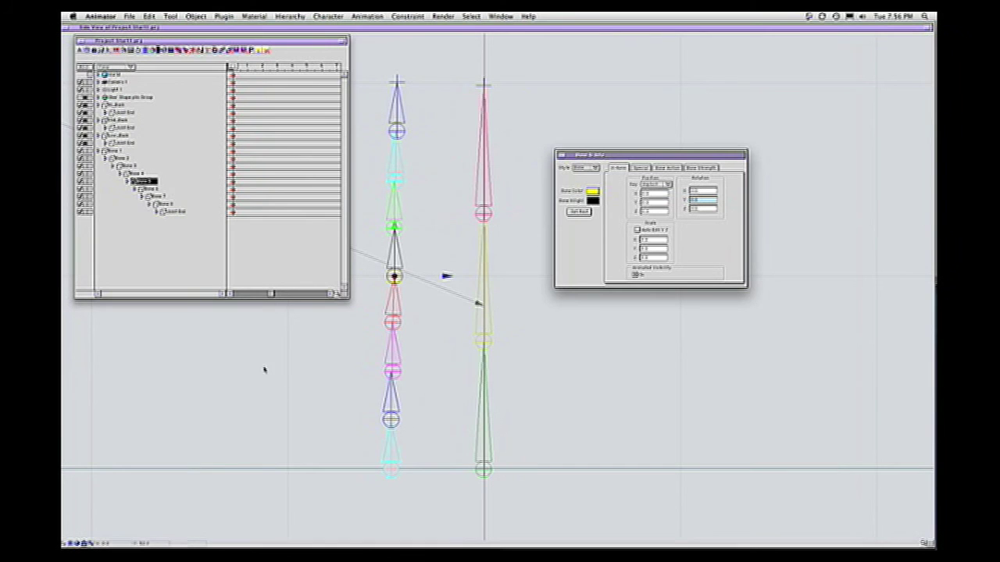
click(116, 151)
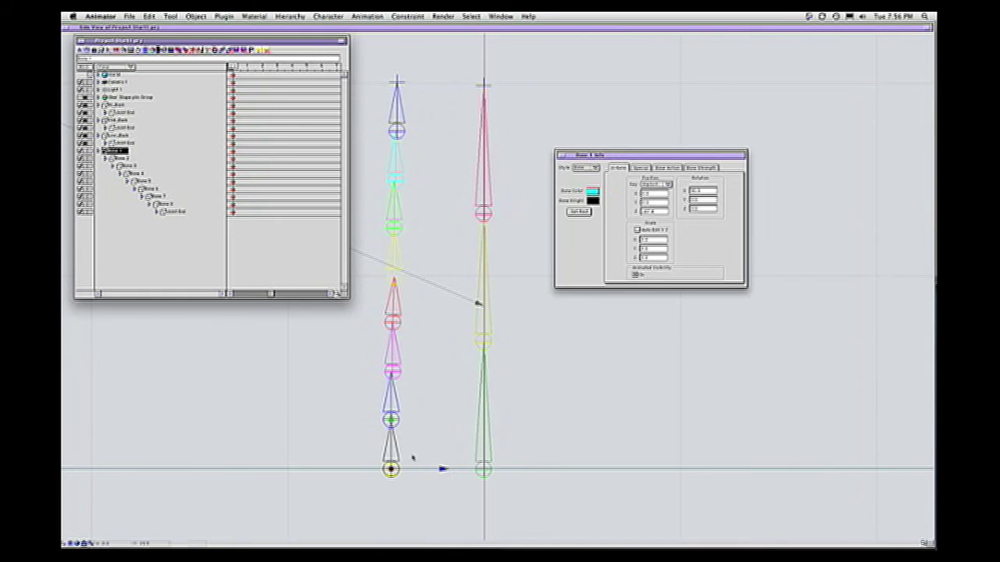
click(128, 159)
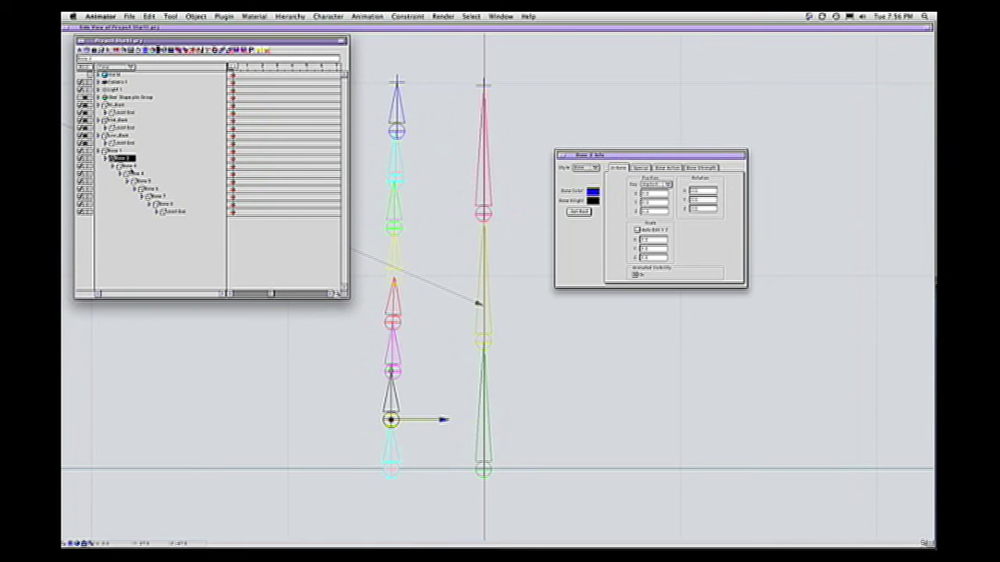
click(129, 167)
click(481, 454)
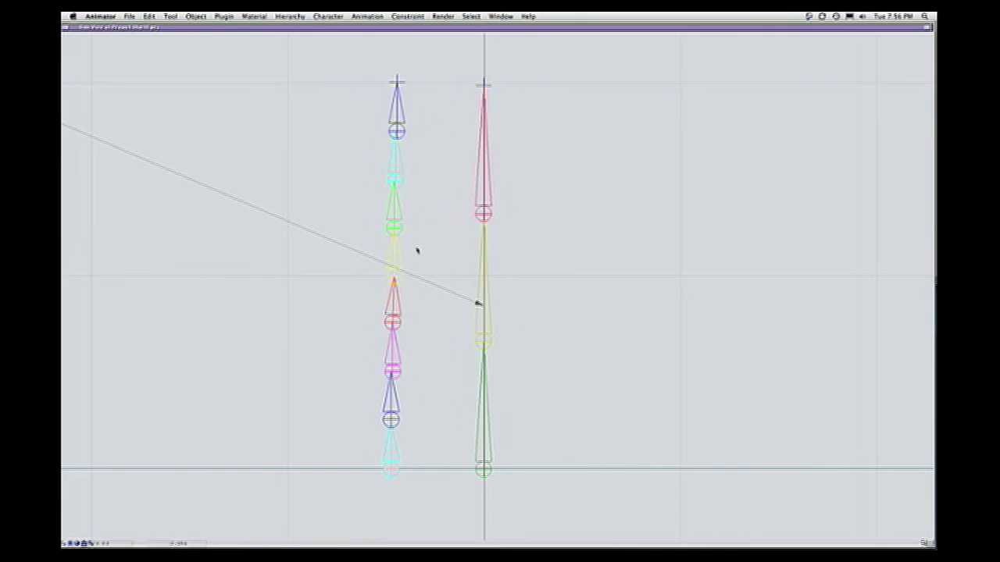
click(395, 462)
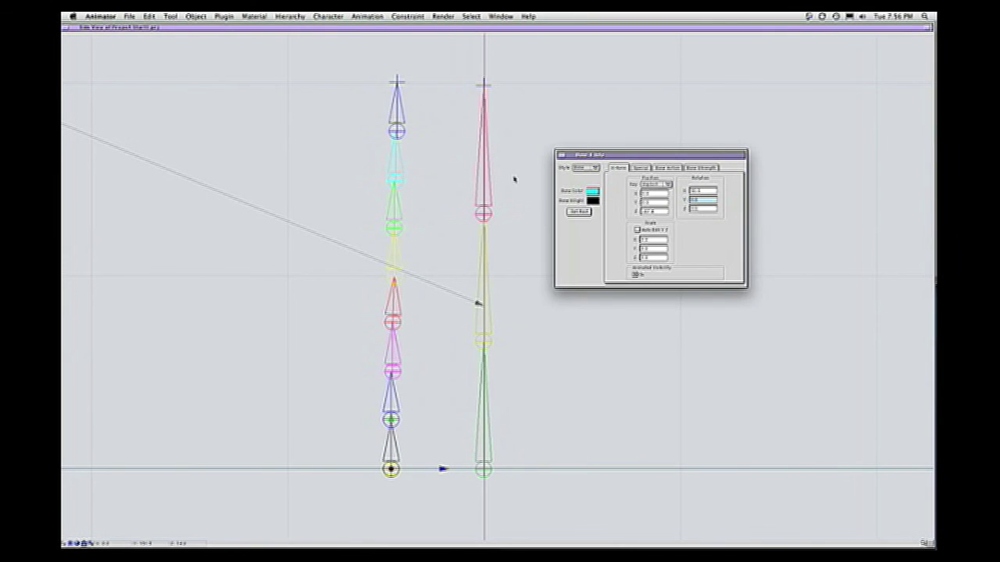
click(224, 16)
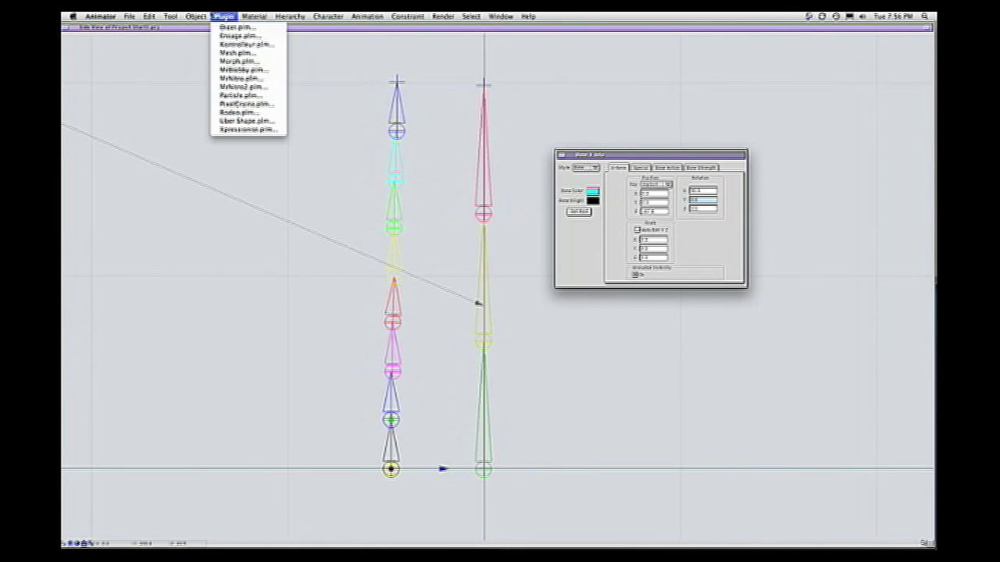
mouse_move(195, 16)
mouse_move(328, 15)
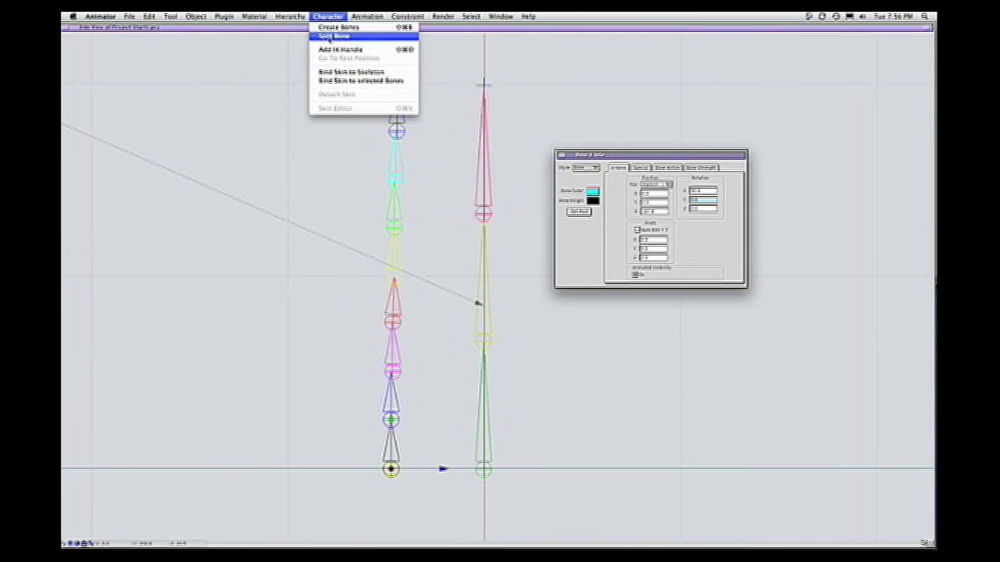
mouse_move(292, 16)
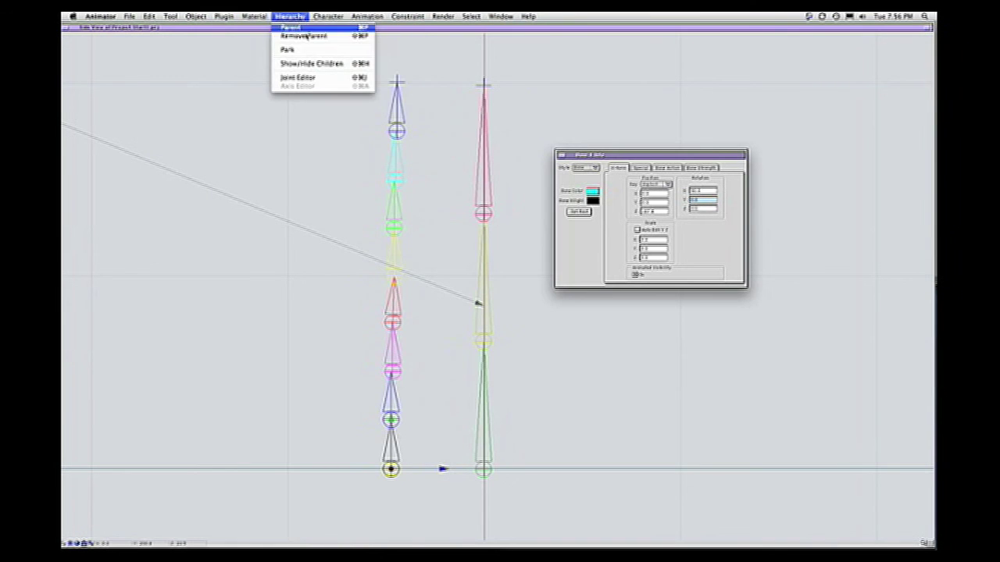
click(300, 50)
click(661, 377)
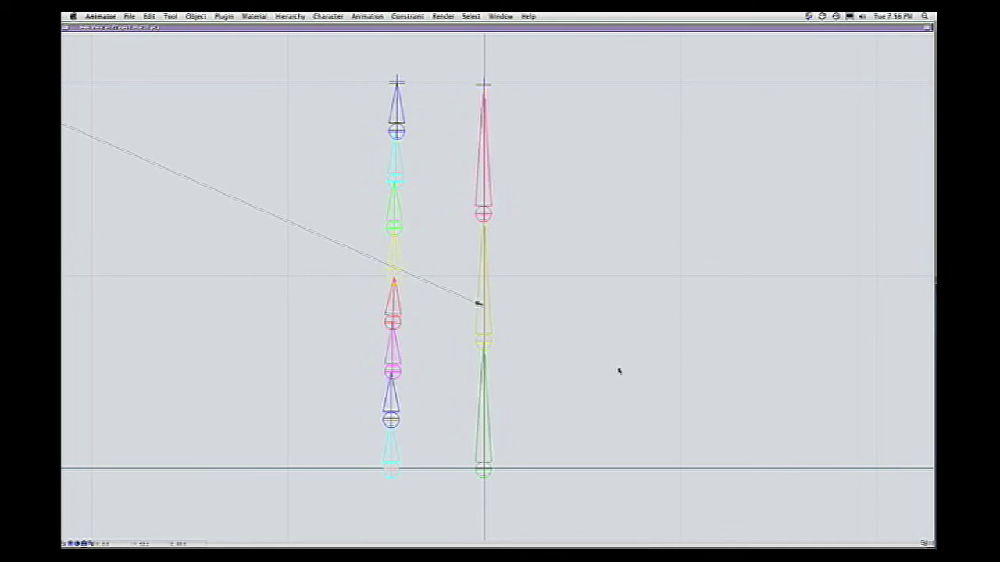
Examine the lower bones of the eight-bone chain in the side view, including Bone 3's position and rotation values.
click(393, 441)
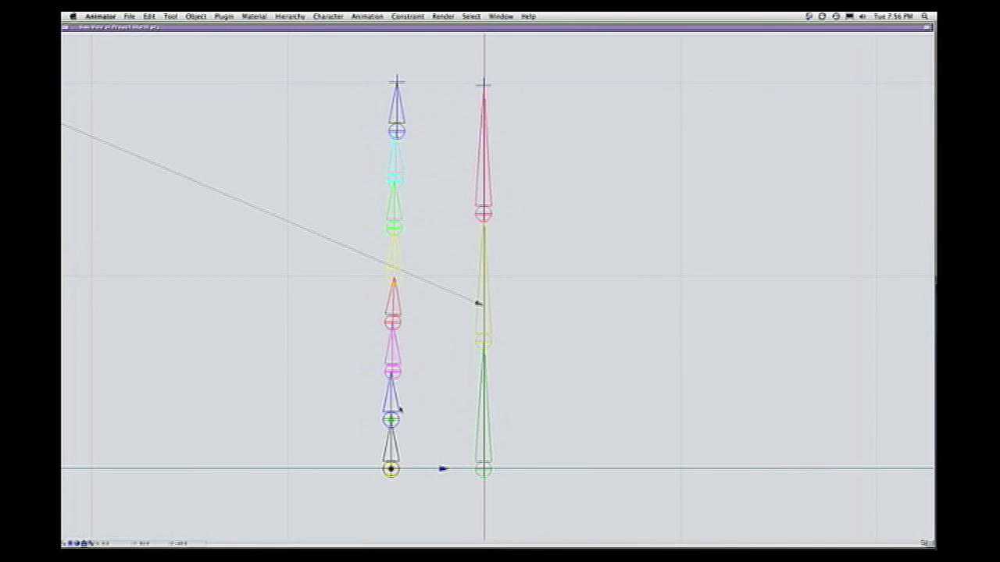
click(400, 409)
click(392, 409)
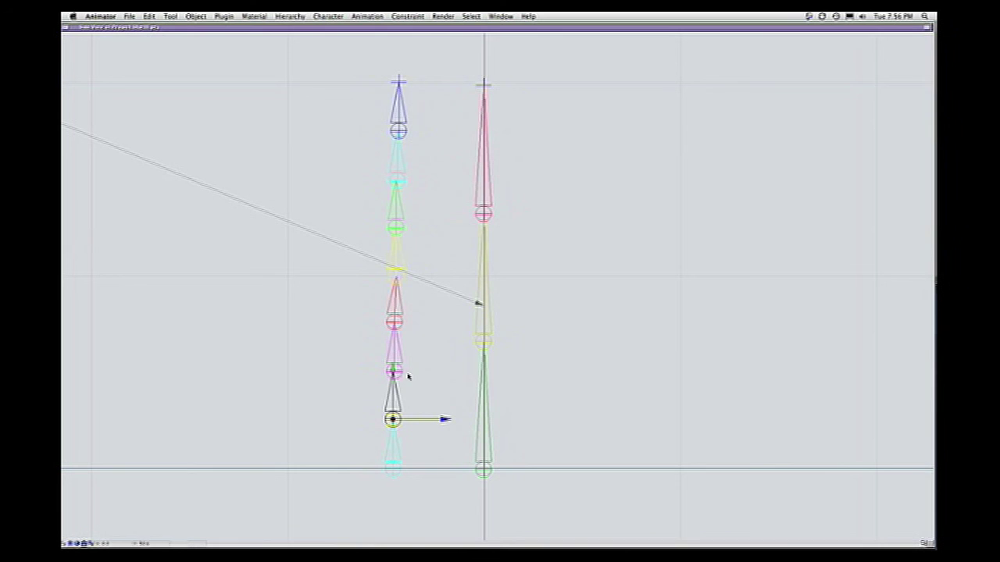
drag(420, 418, 417, 406)
click(392, 382)
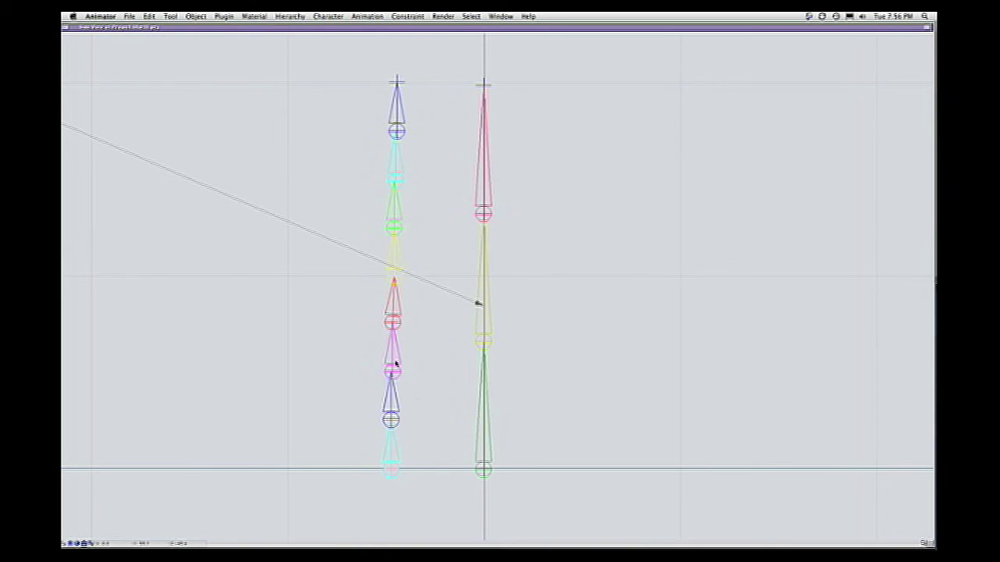
double_click(395, 361)
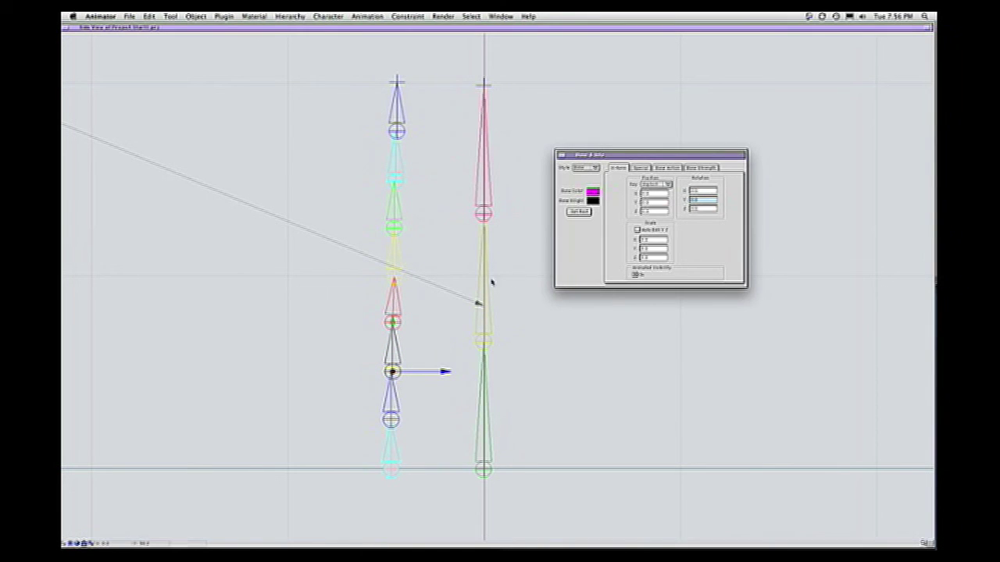
click(415, 283)
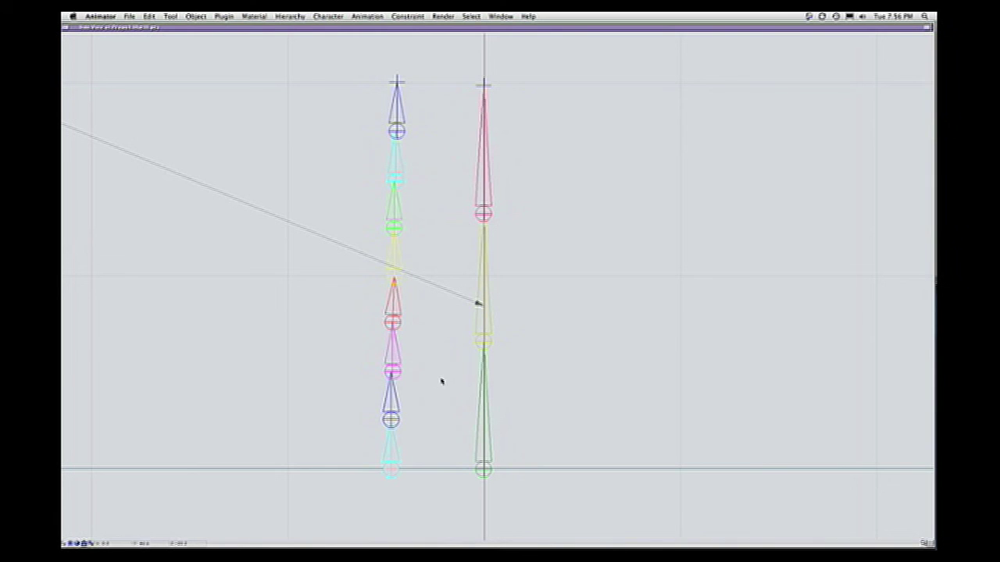
Add a Rotate constraint to Bones 1 to 4, removing their animated values, with Mid_Back and Low_Back as targets.
key(super+0)
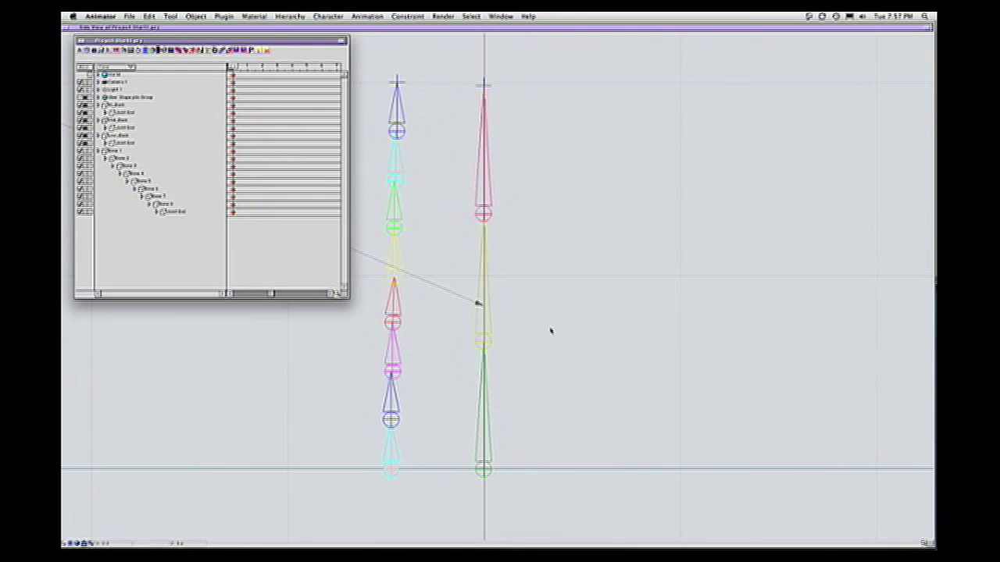
click(113, 152)
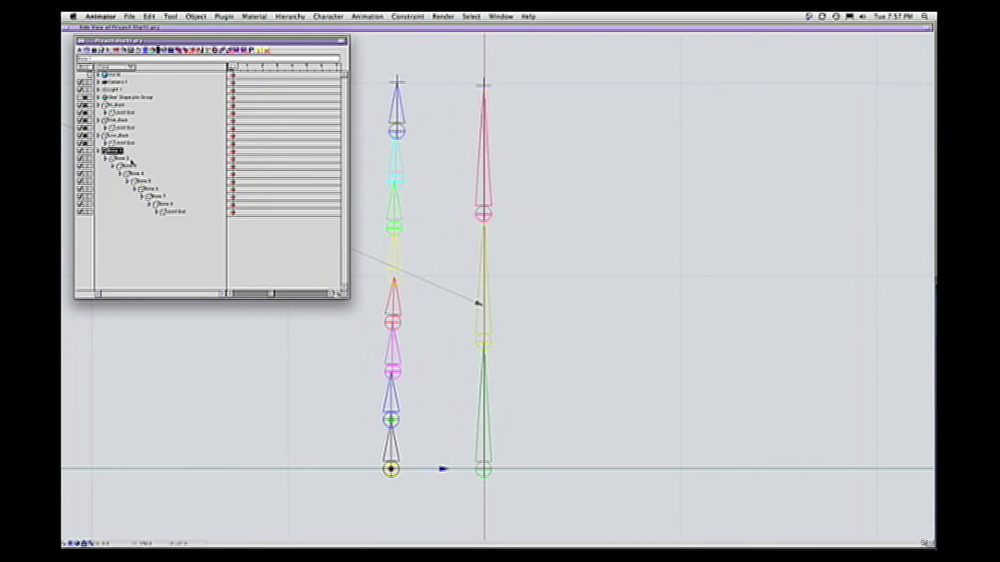
drag(166, 176, 110, 152)
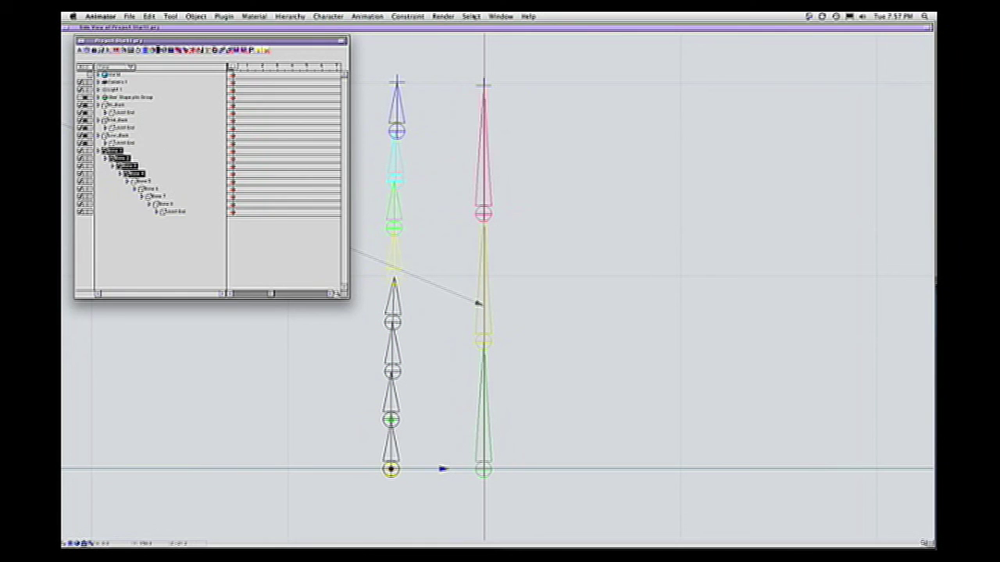
click(443, 16)
mouse_move(424, 16)
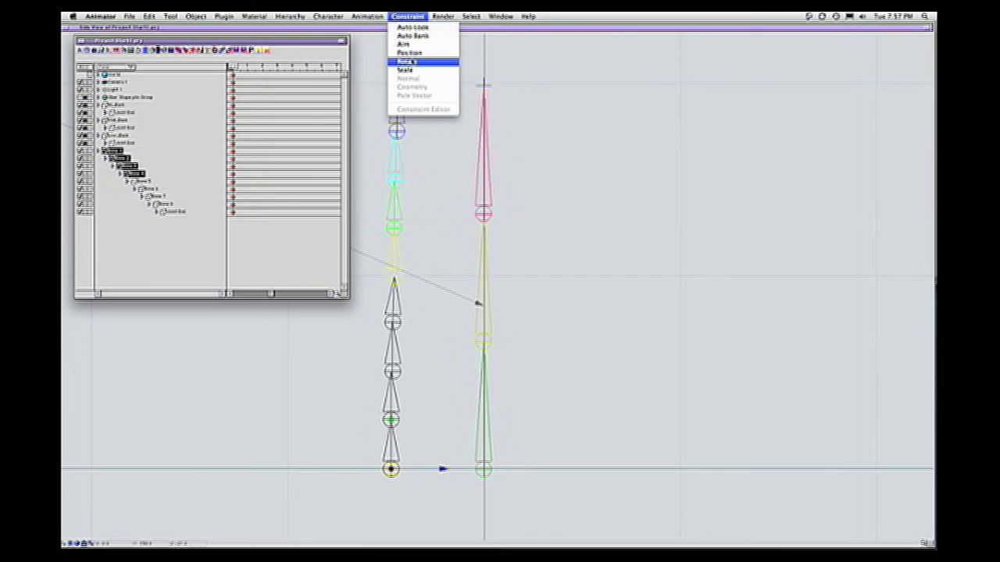
click(408, 62)
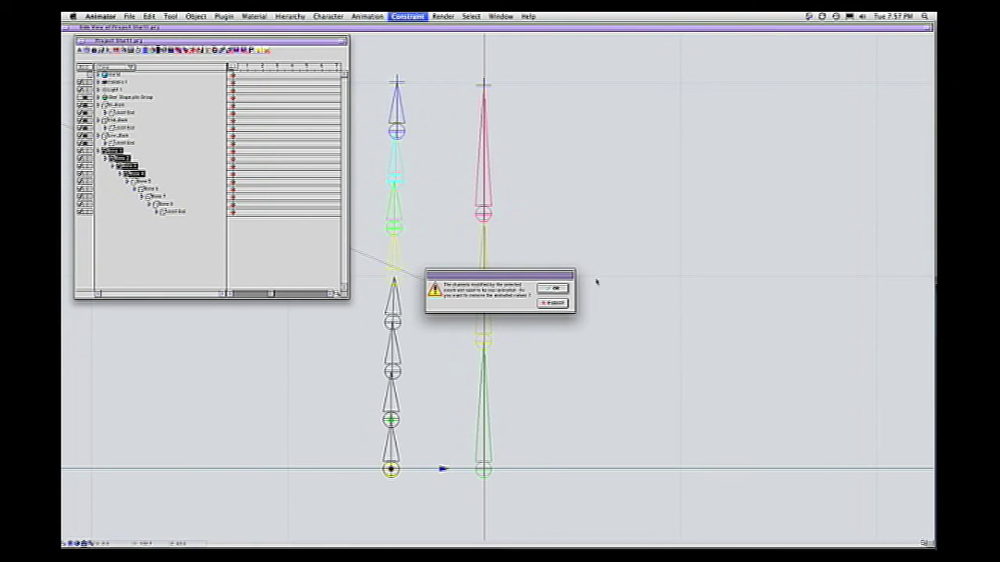
click(559, 290)
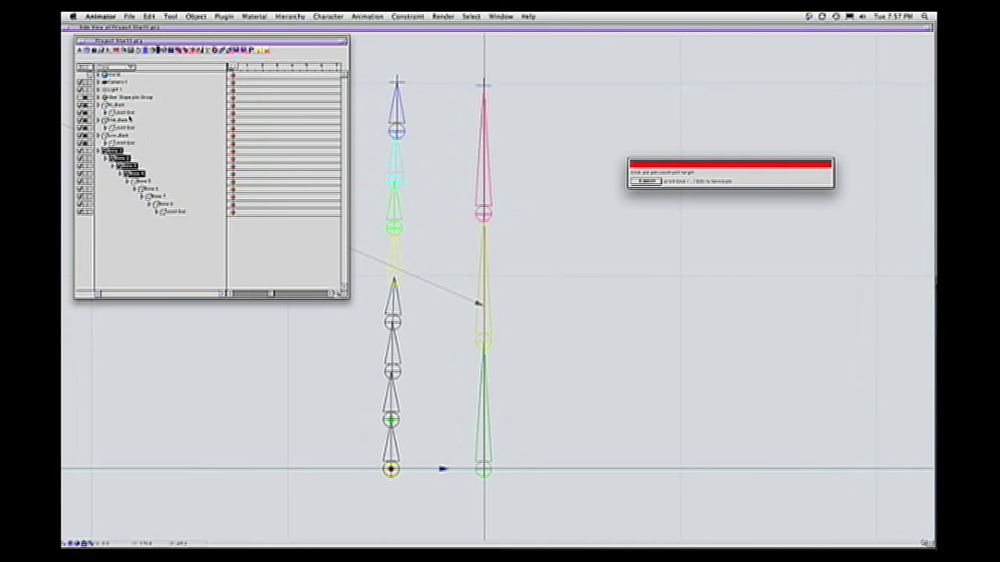
click(124, 121)
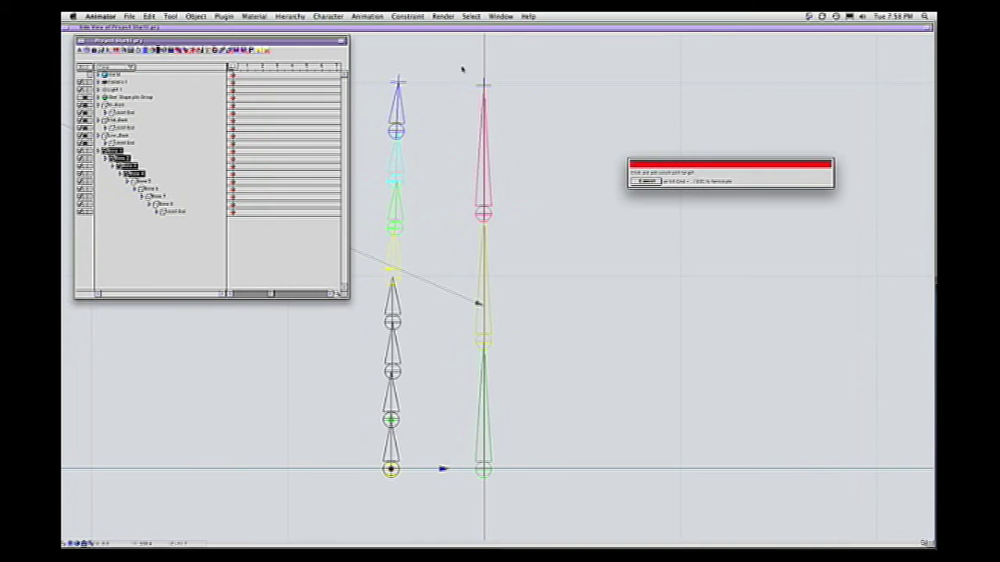
click(469, 17)
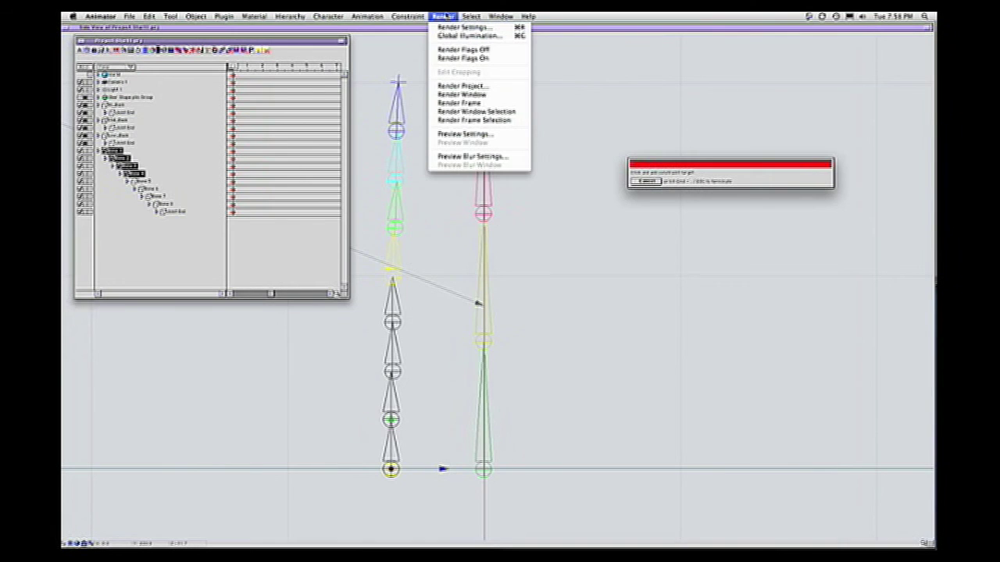
click(659, 178)
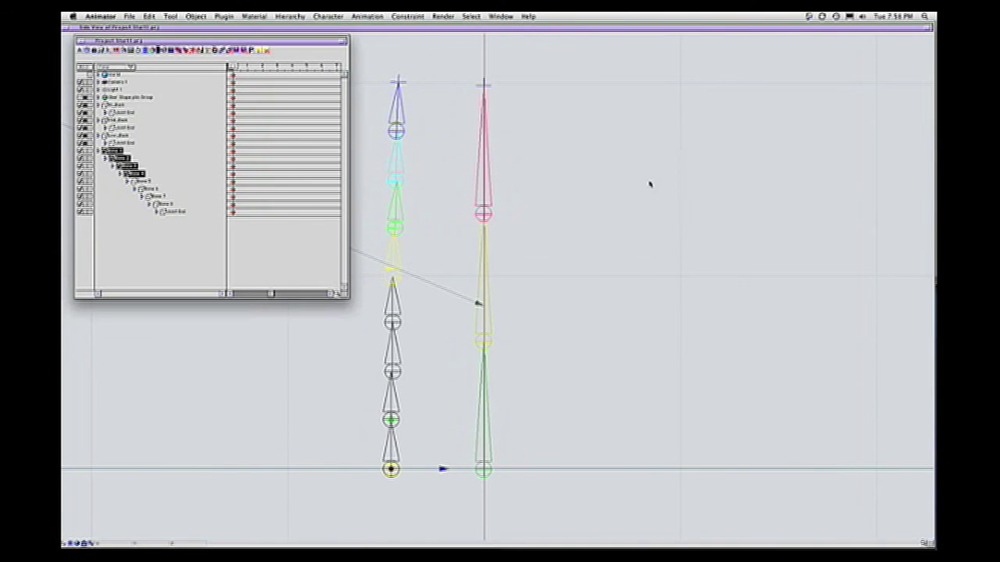
Open the Constraint Editor for Bones 1 to 4 and move it clear of the bone chains.
click(407, 16)
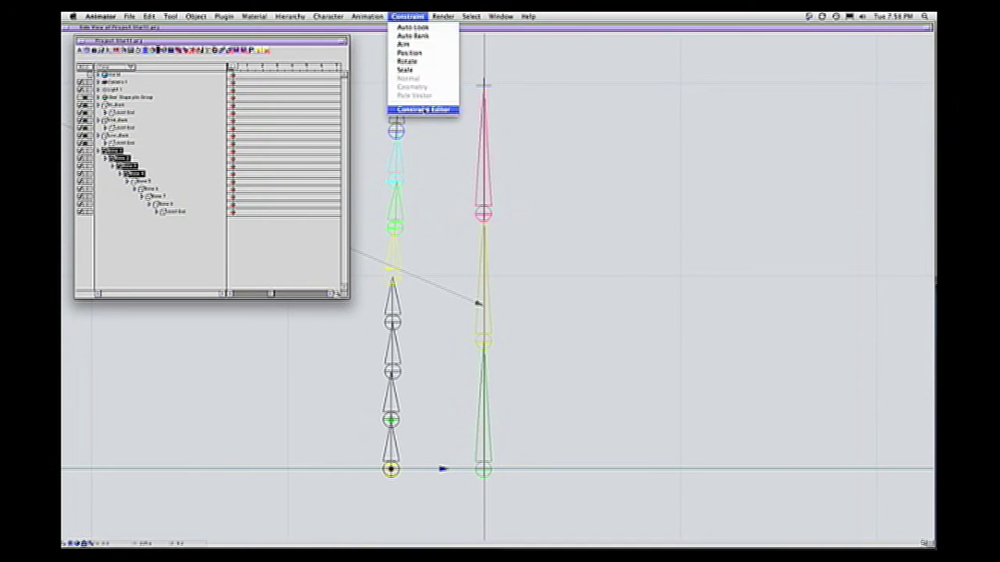
click(424, 110)
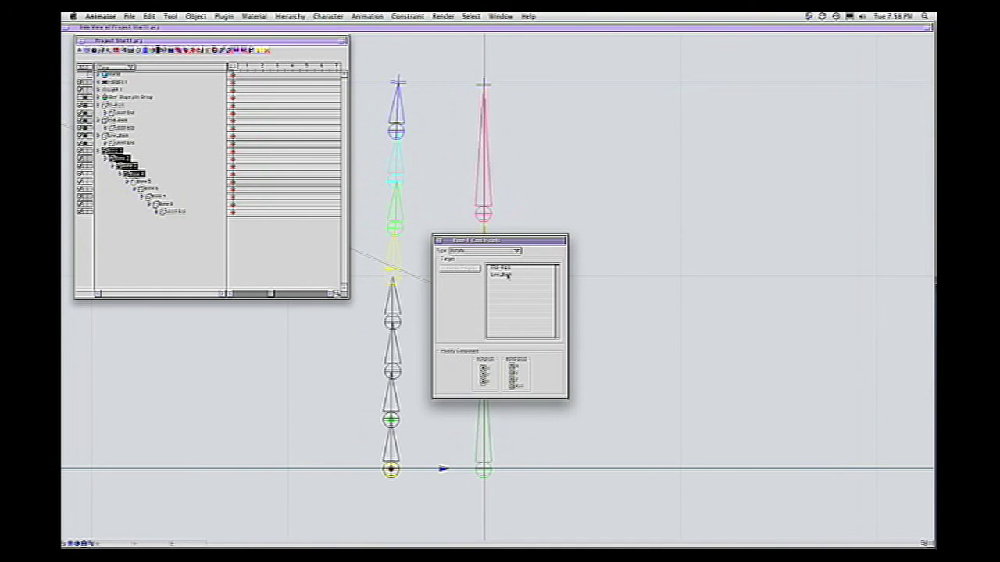
drag(510, 243, 684, 160)
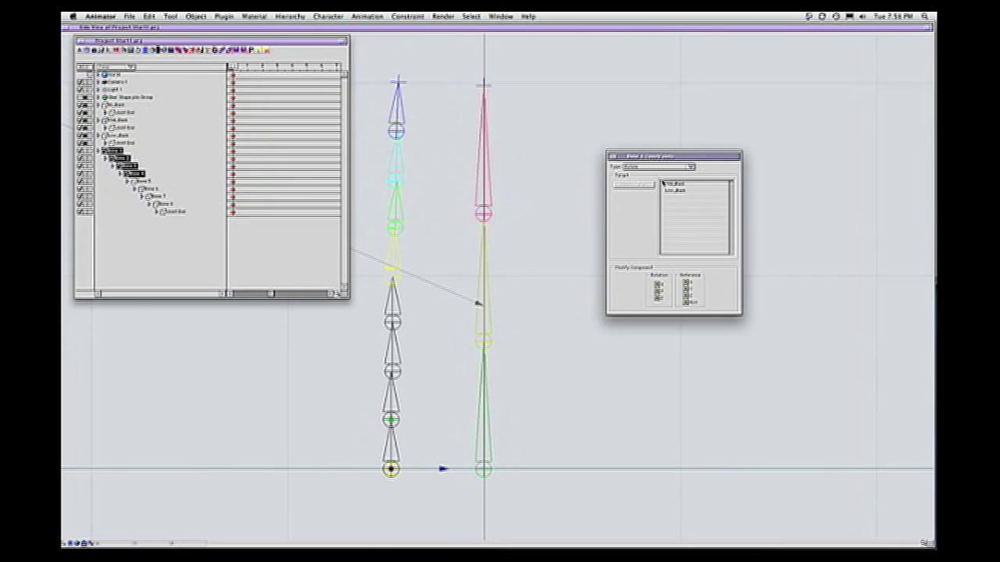